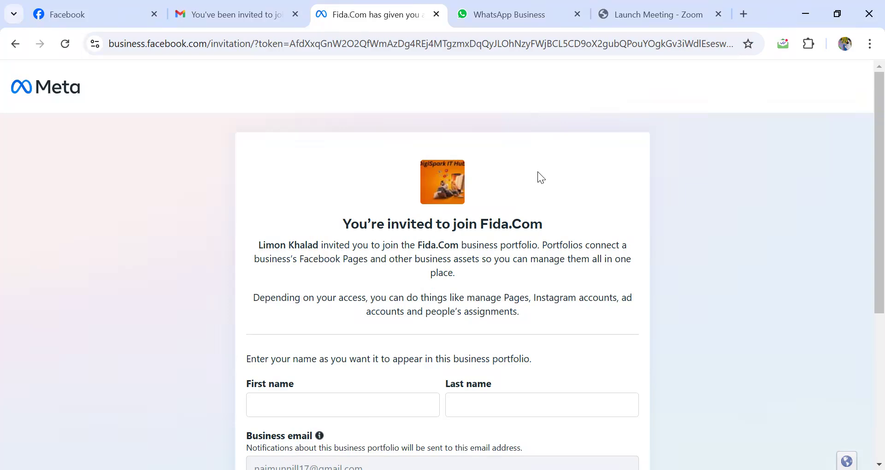
Enter Online as the first name and Marketing as the last name in the portfolio invitation form.
scroll(863, 182, "down", 5)
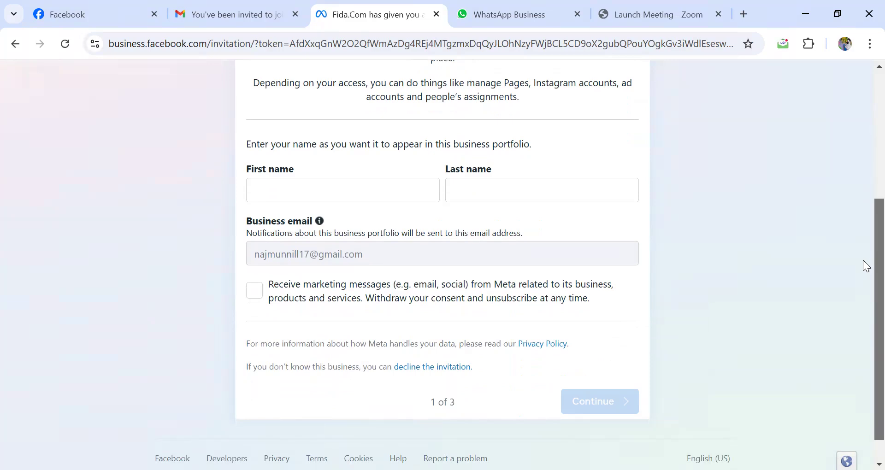
left_click(388, 184)
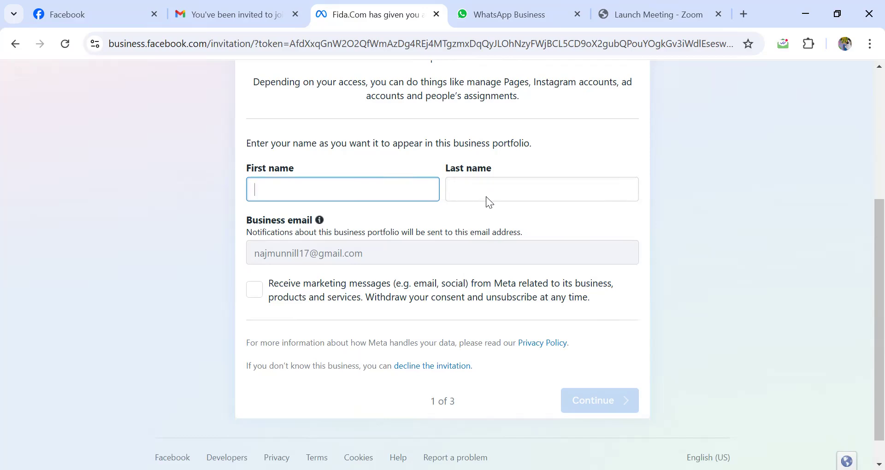
type("Online")
left_click(508, 185)
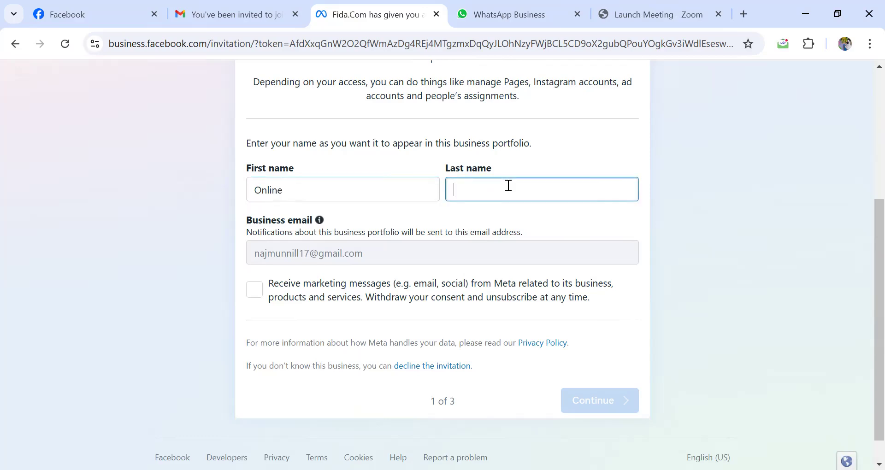
type("Marke")
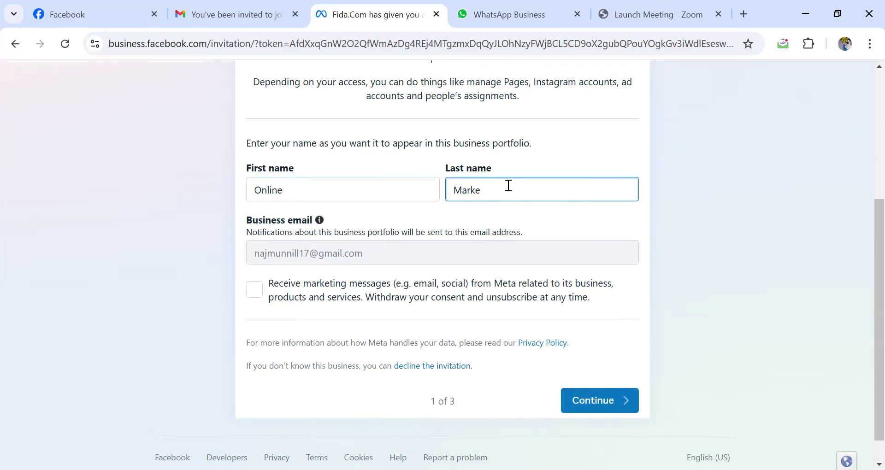
type("ting")
left_click(481, 189)
key("BackSpace")
type("a")
key("BackSpace")
type("e")
left_click(568, 223)
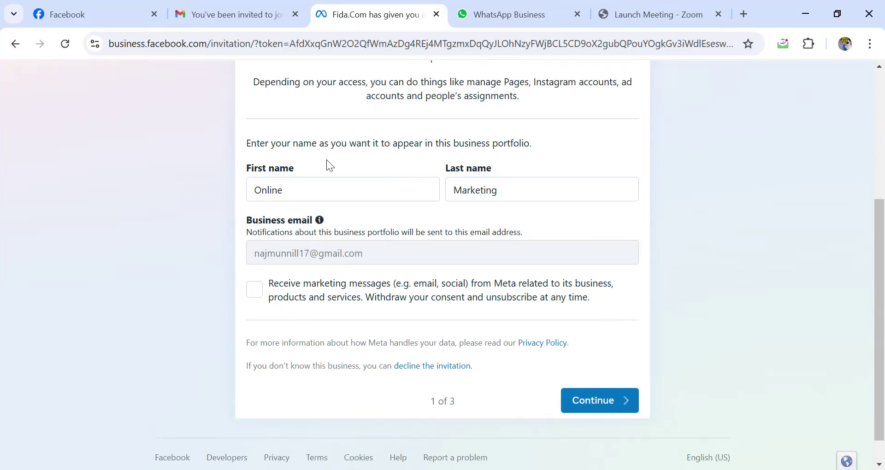
Opt in to Meta marketing messages and continue through the business information review.
scroll(650, 242, "up", 5)
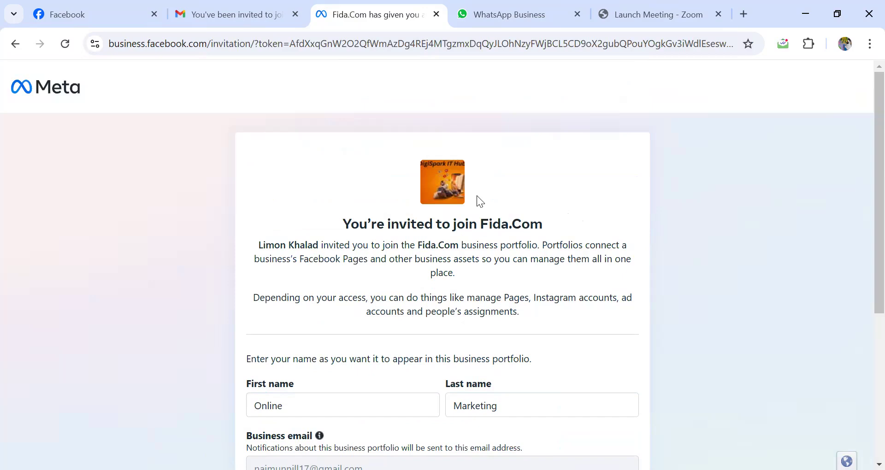
scroll(470, 226, "down", 5)
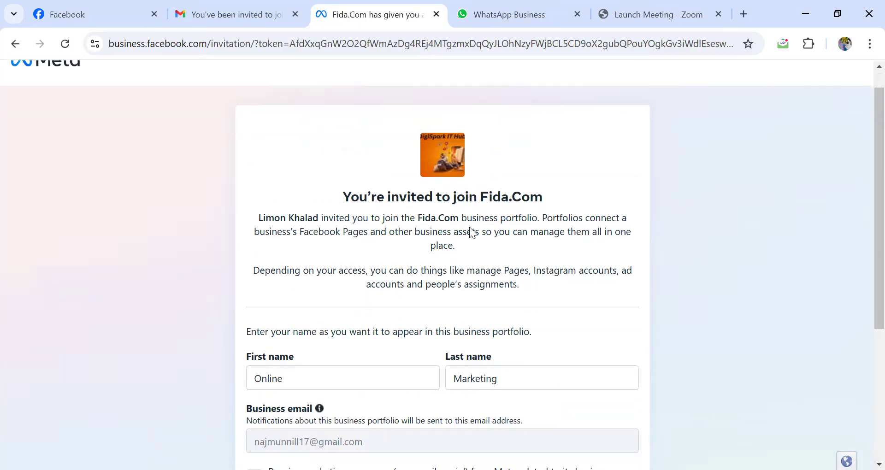
left_click(255, 304)
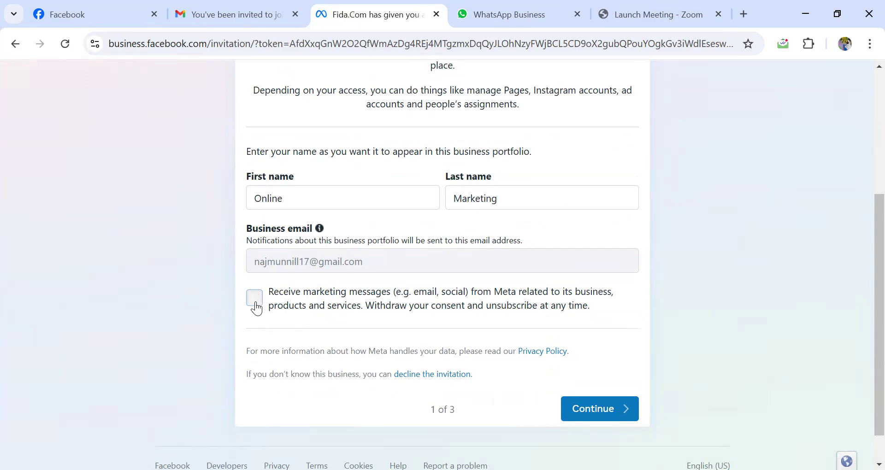
left_click(614, 415)
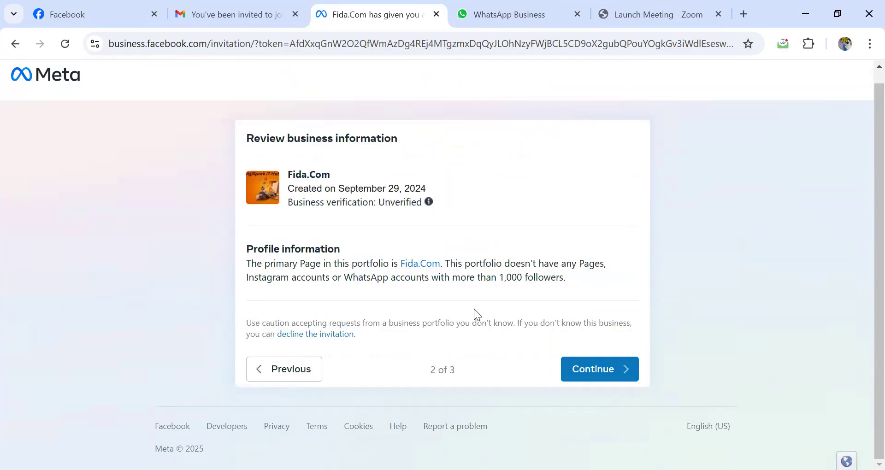
left_click(593, 374)
Try to accept the invitation, leaving the password prompt unanswered.
scroll(527, 318, "down", 1)
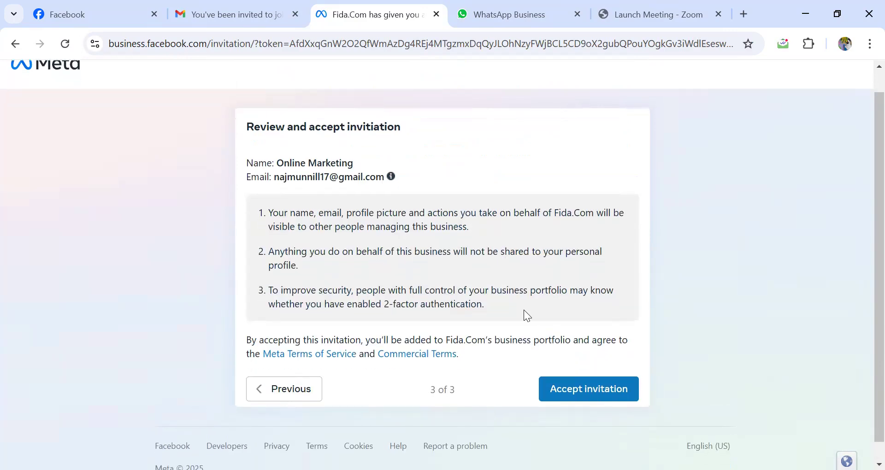
left_click(583, 376)
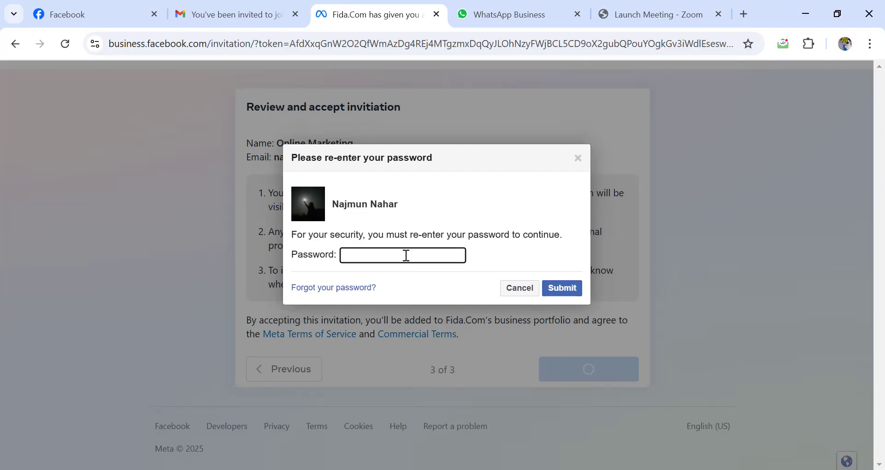
left_click(681, 130)
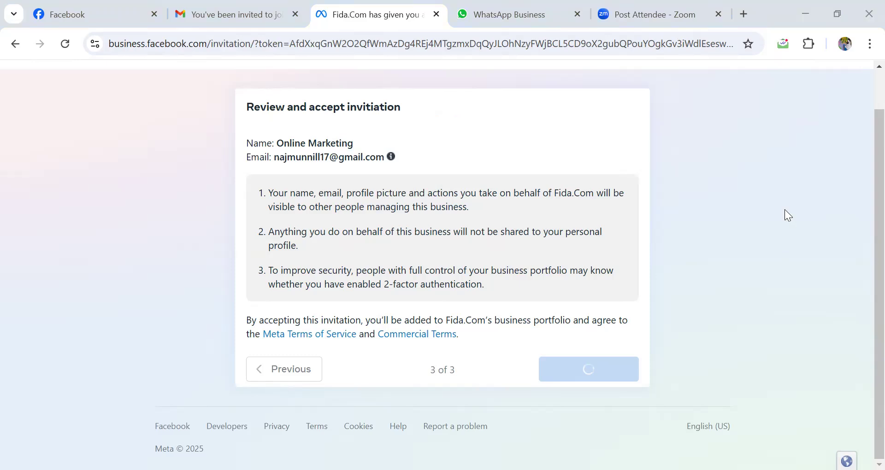
left_click(769, 204)
Reopen the invitation from the email and close the earlier invitation tab.
left_click(265, 28)
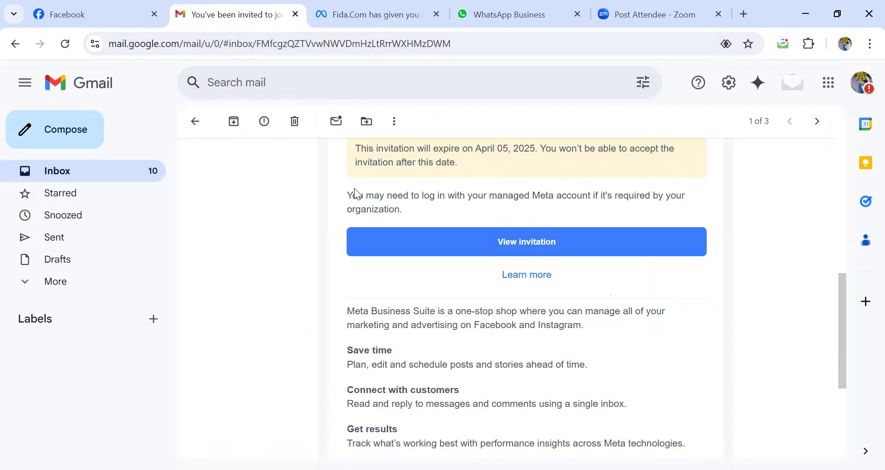
left_click(551, 249)
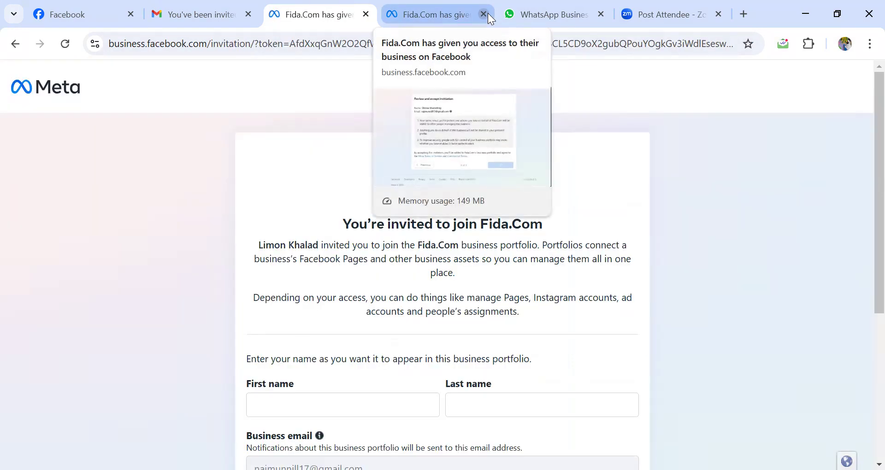
left_click(487, 13)
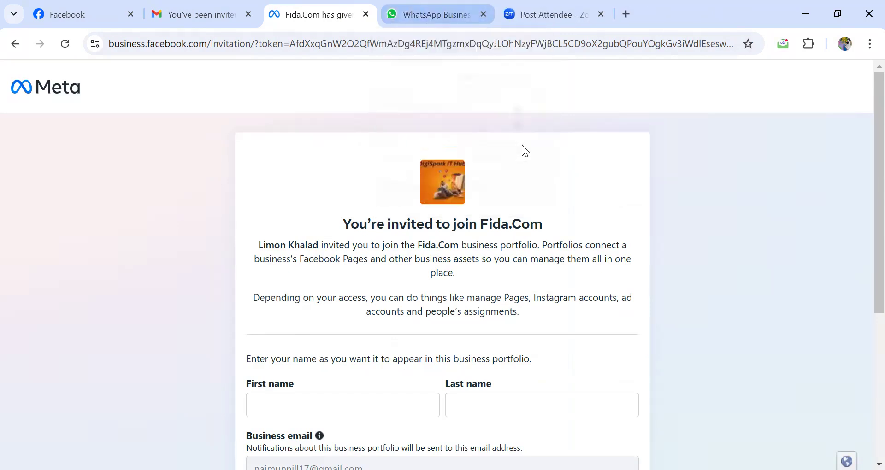
Fill in the first name Online and the last name Marketing from the saved suggestions.
scroll(603, 236, "down", 5)
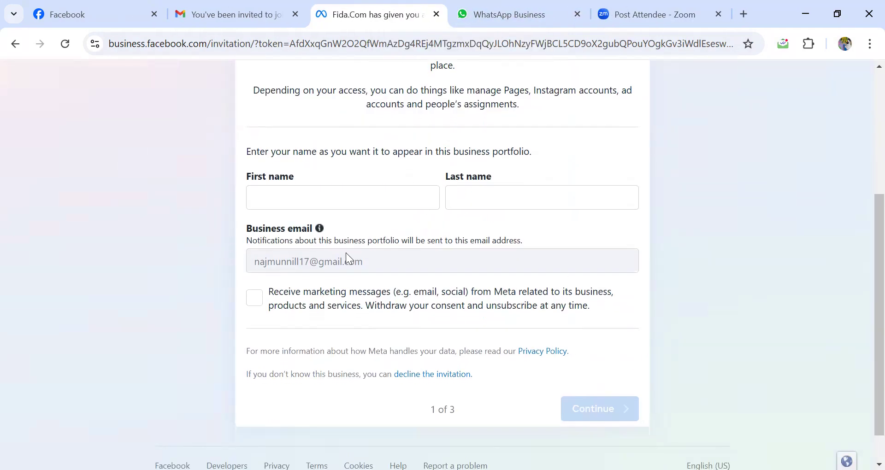
left_click(348, 197)
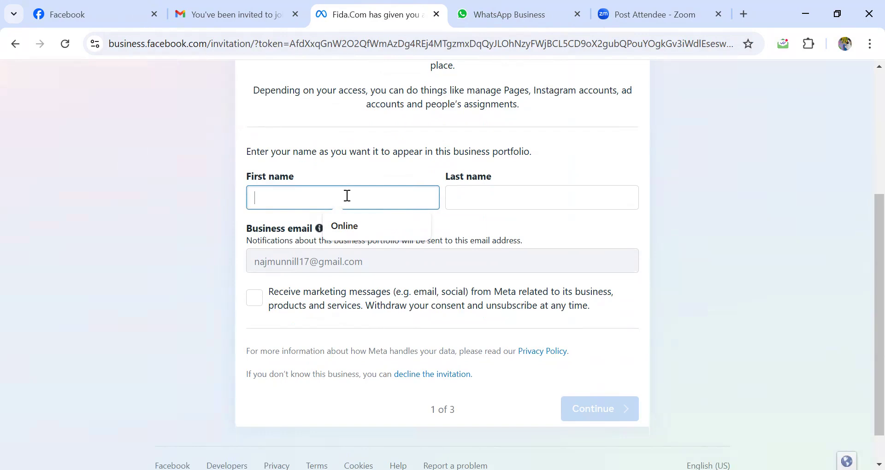
left_click(357, 226)
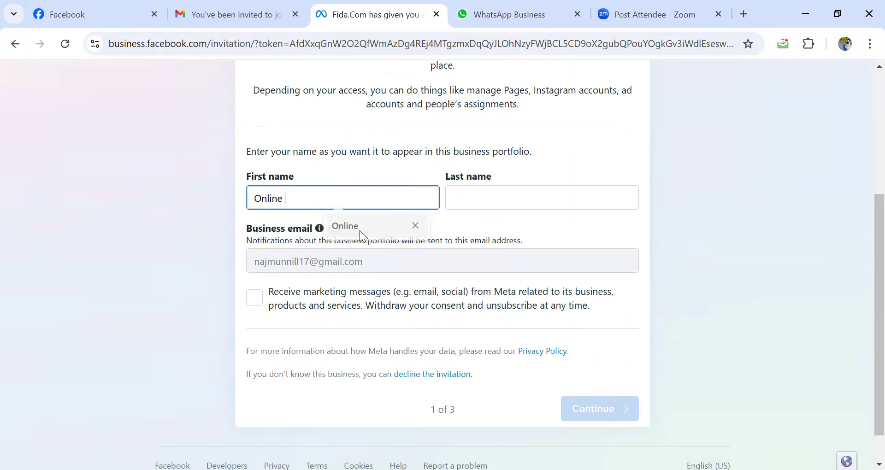
left_click(486, 198)
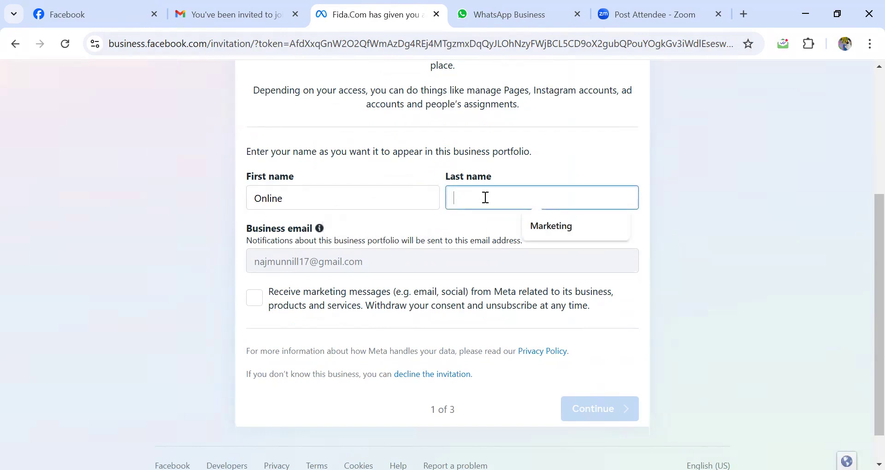
left_click(557, 230)
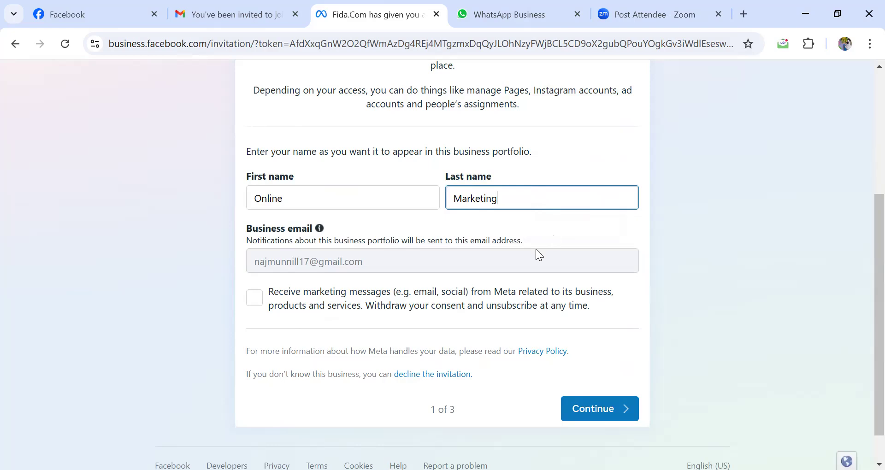
Opt in to Meta marketing messages and continue through the business information review to the final page.
left_click(254, 299)
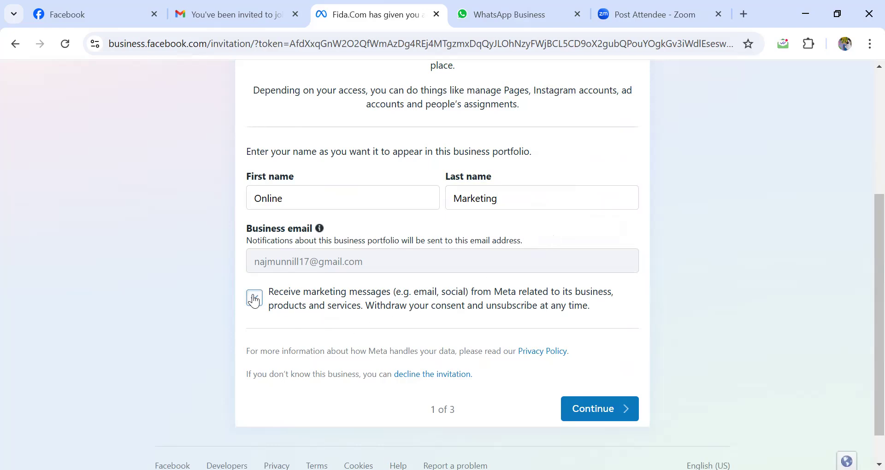
left_click(588, 409)
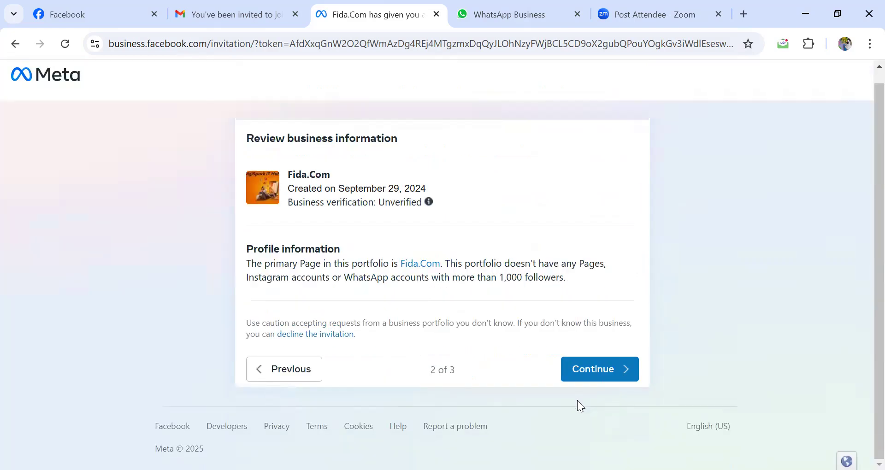
left_click(598, 372)
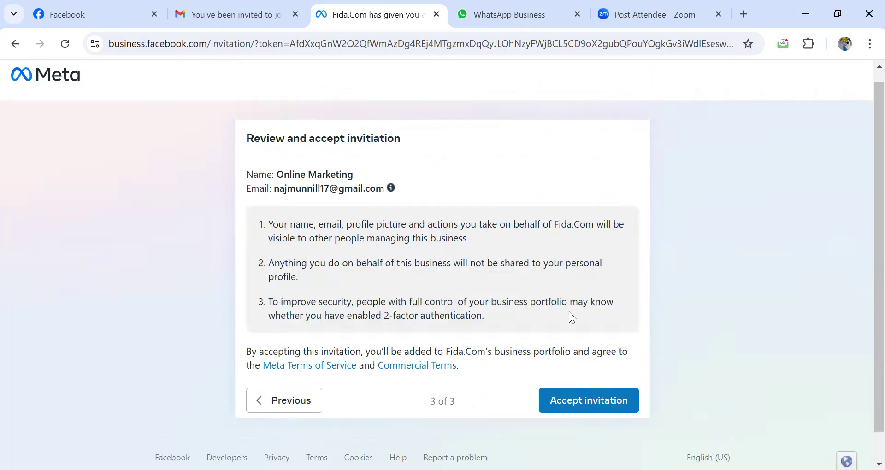
scroll(565, 325, "down", 1)
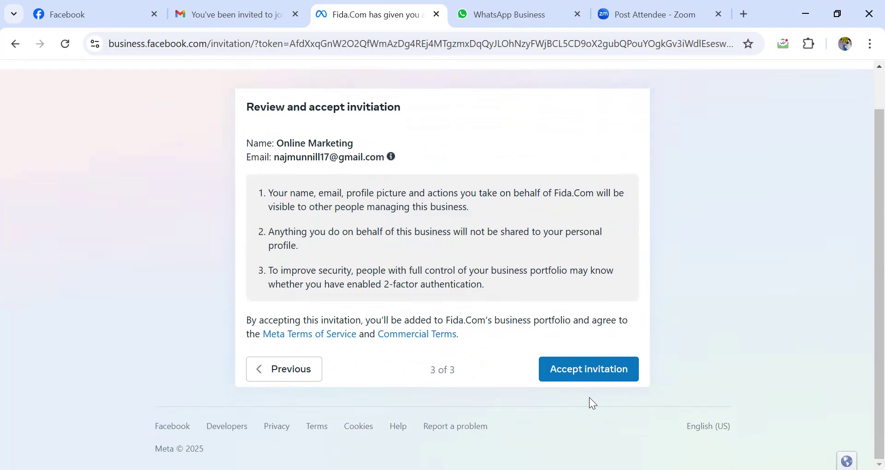
Accept the invitation and re-enter the account password to confirm it.
left_click(590, 372)
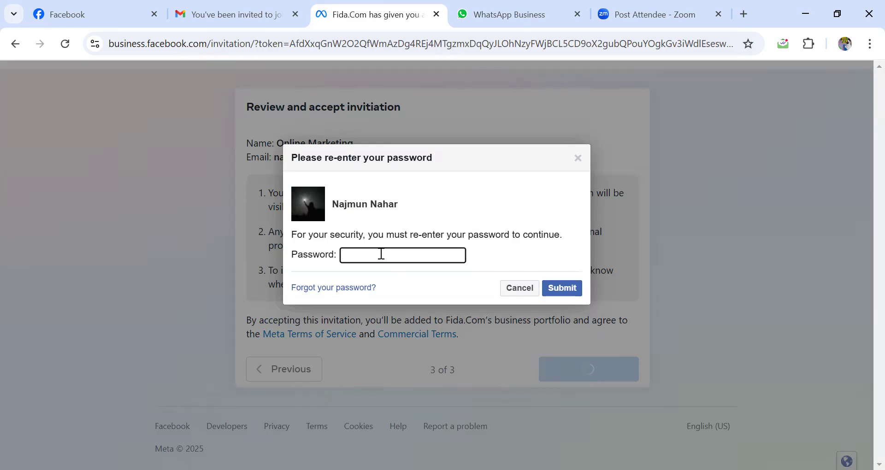
type("••••••••••••")
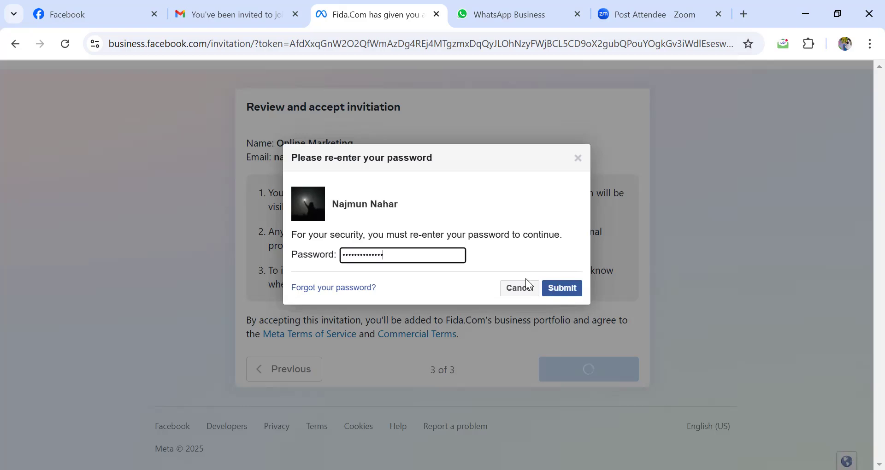
left_click(562, 292)
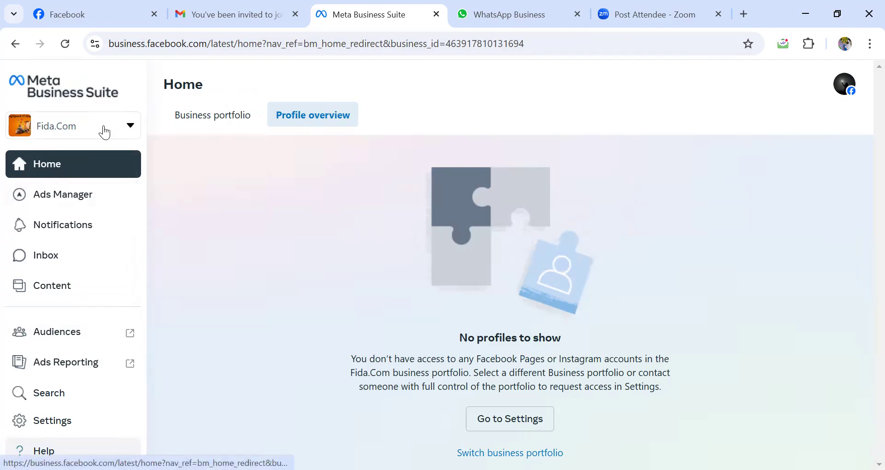
Open the business portfolio switcher to examine the available portfolios.
left_click(105, 131)
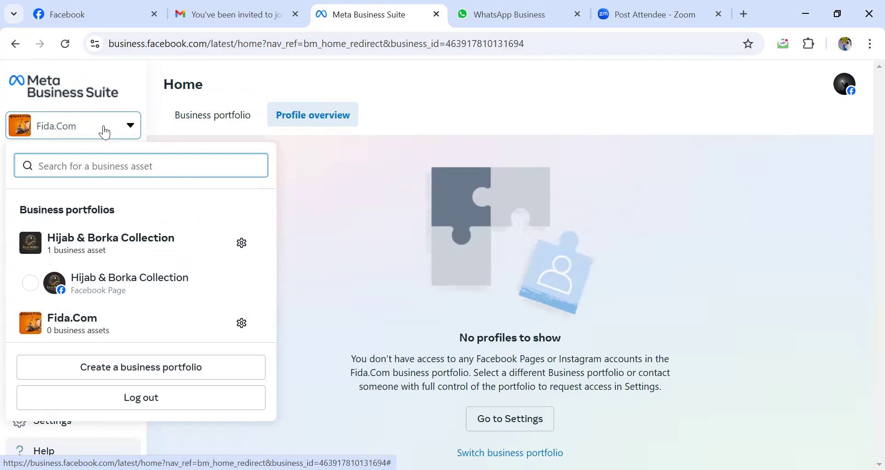
left_click(335, 216)
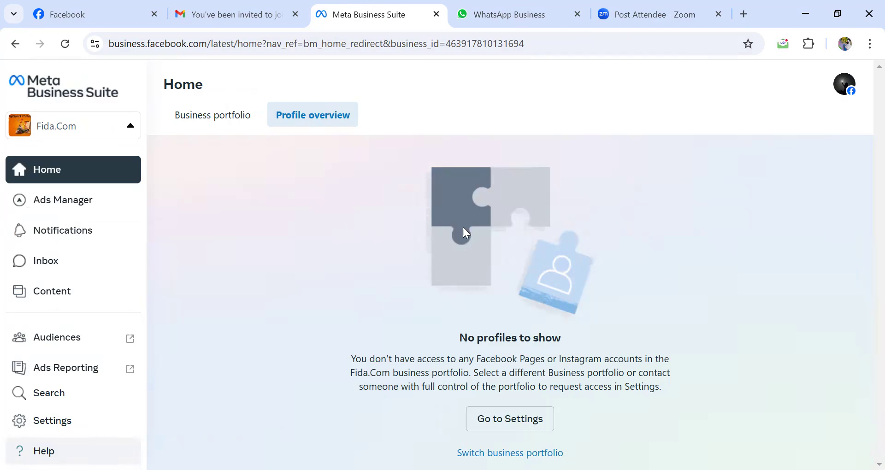
left_click(73, 130)
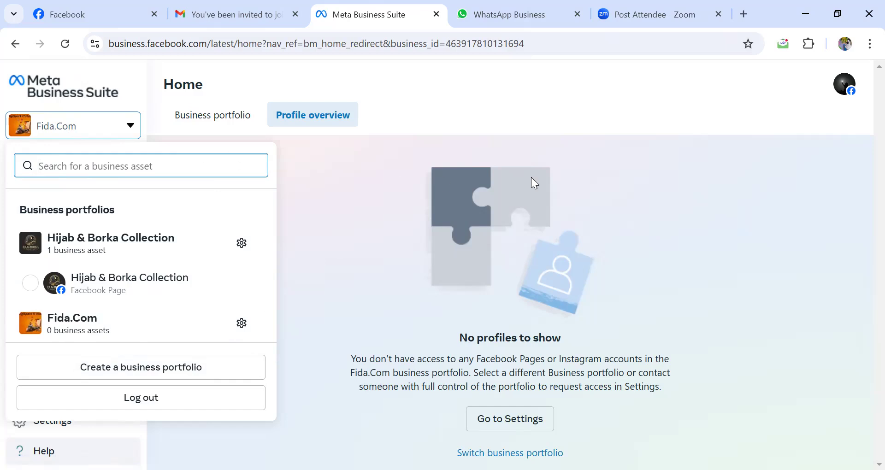
left_click(682, 201)
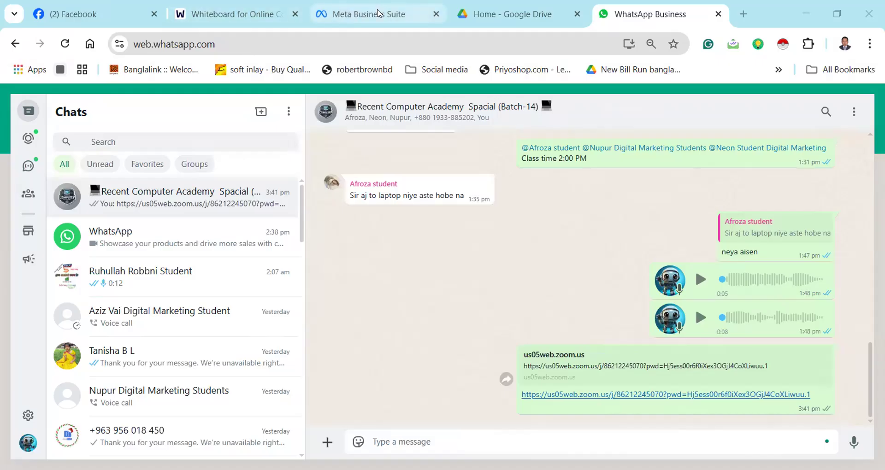
Review the invited member's details in the Fida.Com portfolio's People settings, then close the details panel.
left_click(378, 13)
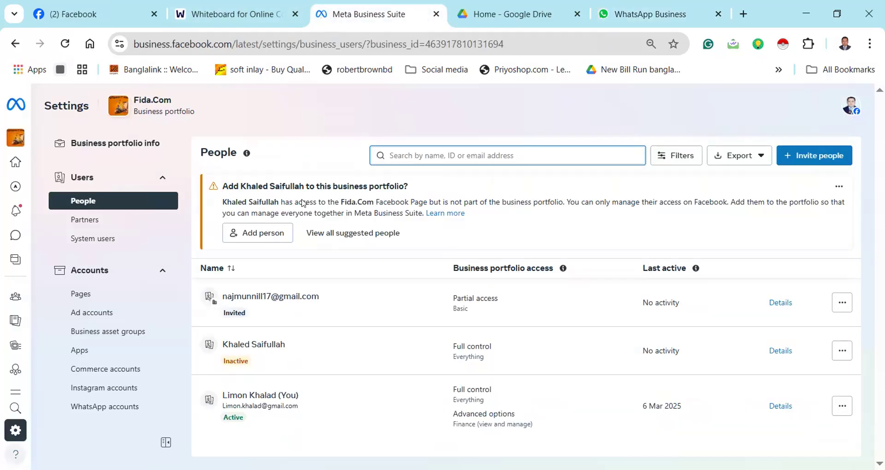
left_click(777, 303)
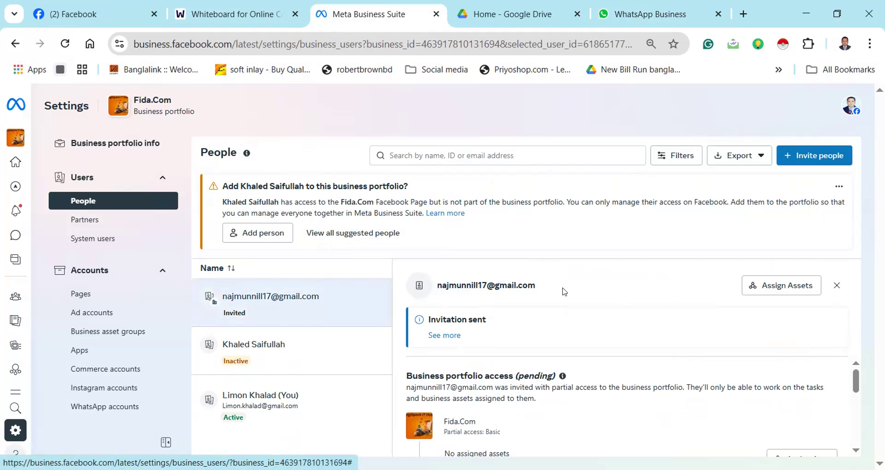
scroll(853, 382, "down", 2)
scroll(853, 385, "up", 1)
scroll(853, 387, "up", 2)
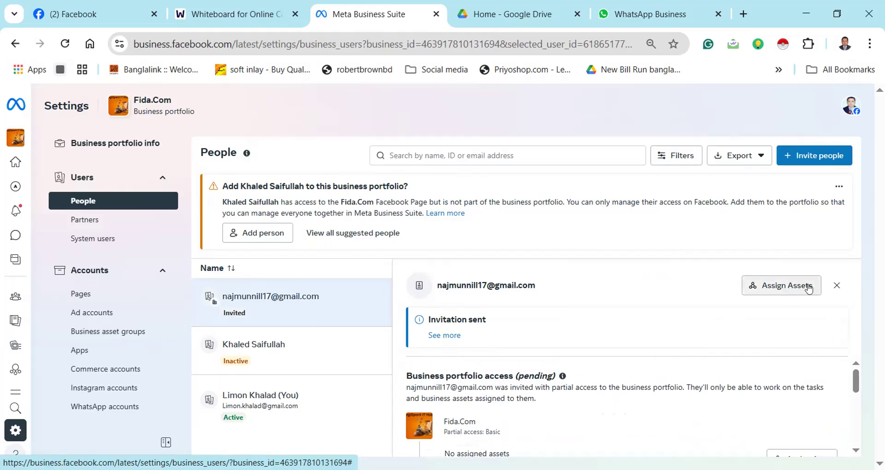
left_click(837, 286)
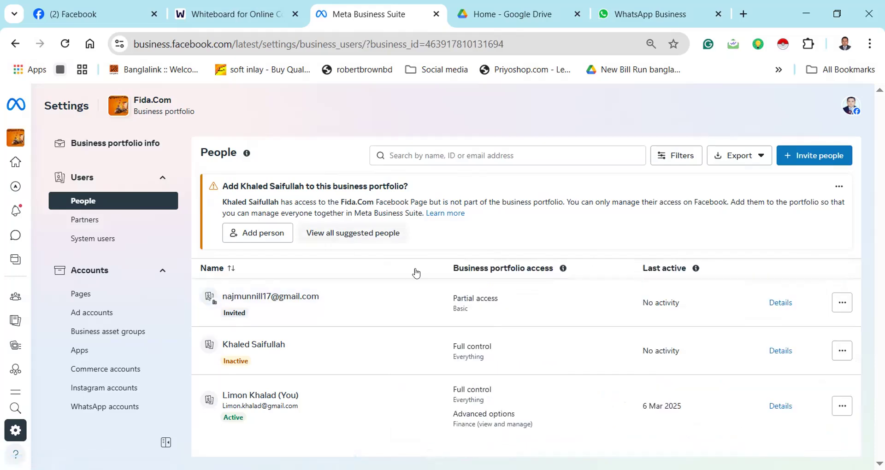
Reload the People list and review the new member's details, then close the details panel.
left_click(65, 45)
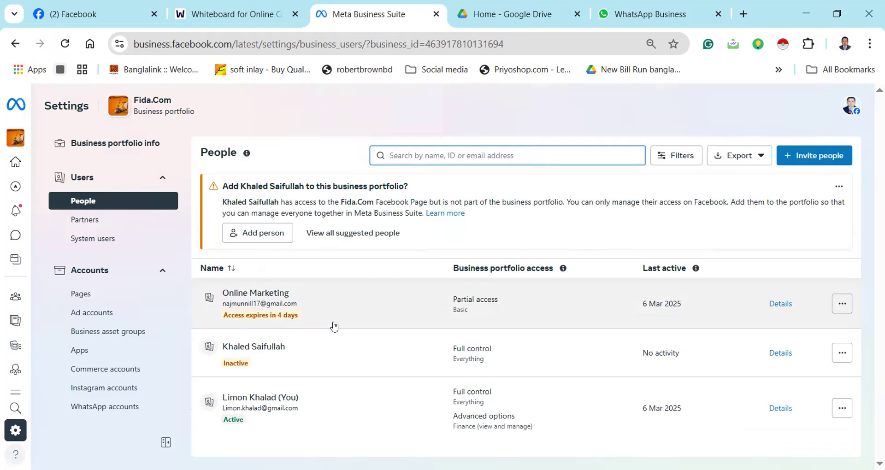
left_click(486, 317)
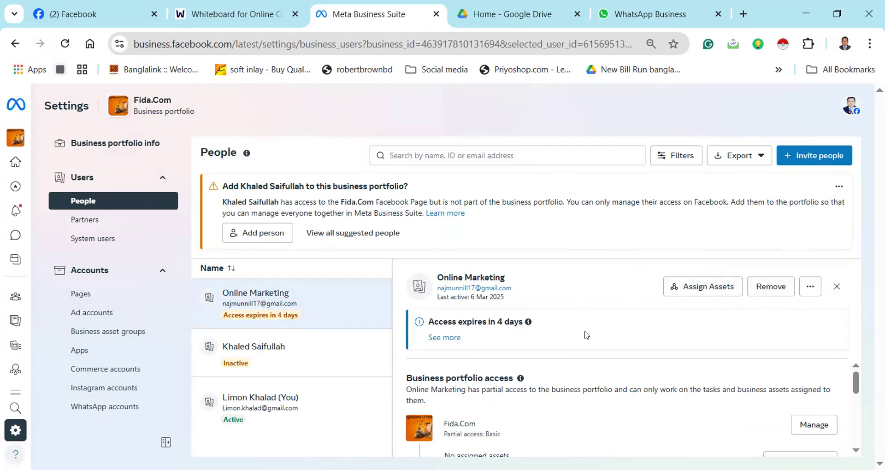
left_click(837, 287)
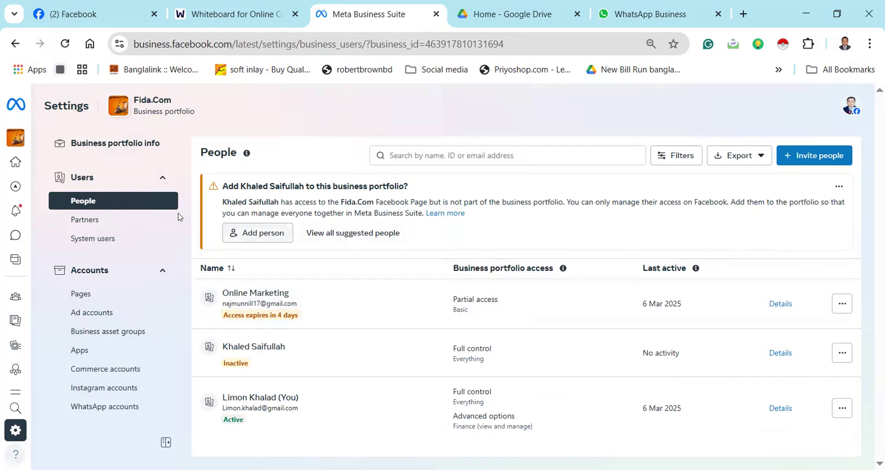
Assign Online Marketing full control (Everything) over the Fida.Com Page from the Pages settings.
left_click(87, 221)
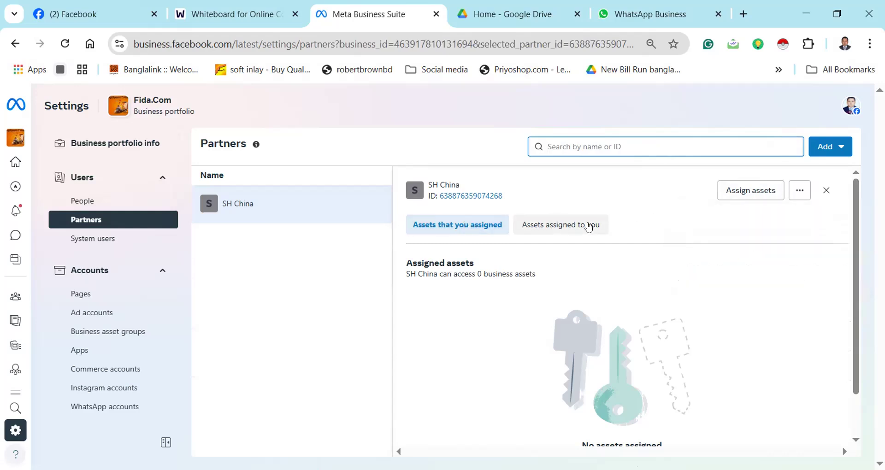
left_click(95, 296)
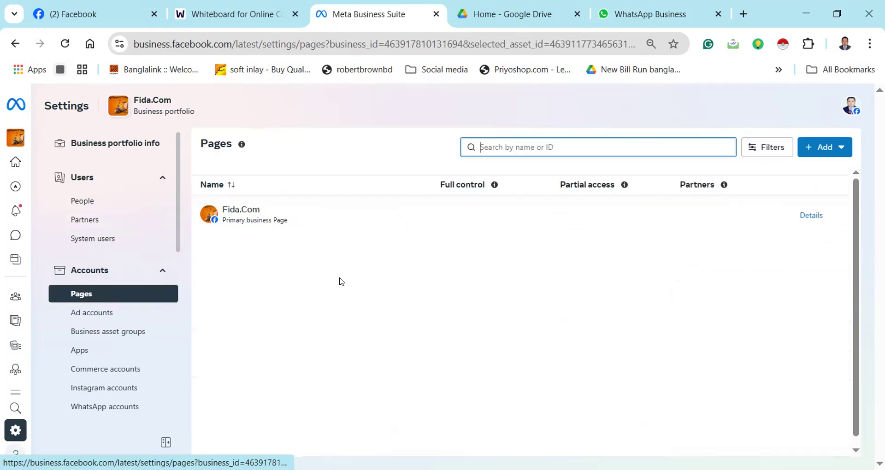
left_click(449, 289)
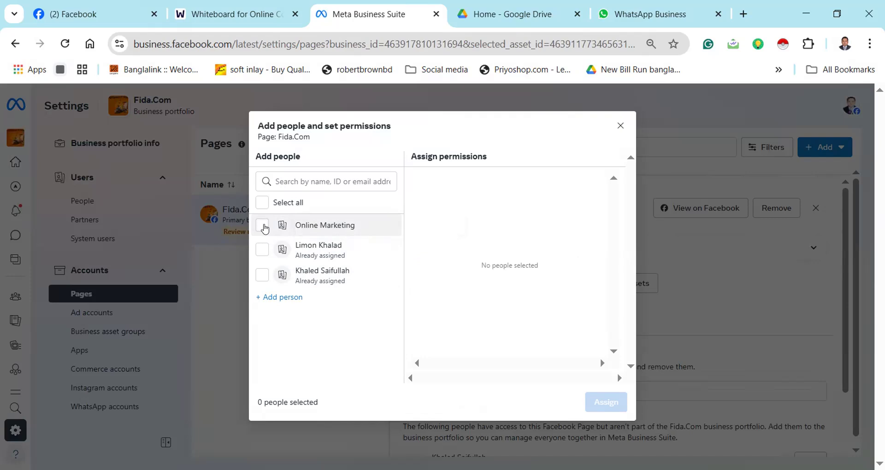
left_click(263, 226)
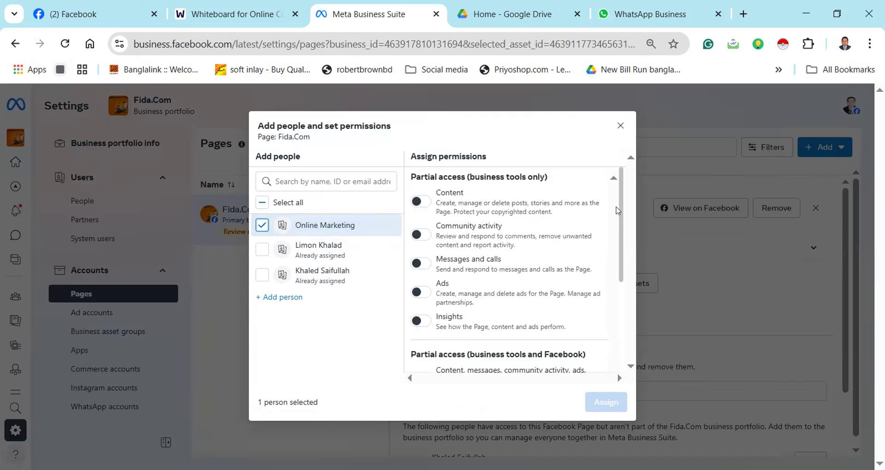
scroll(615, 275, "down", 2)
scroll(615, 275, "down", 1)
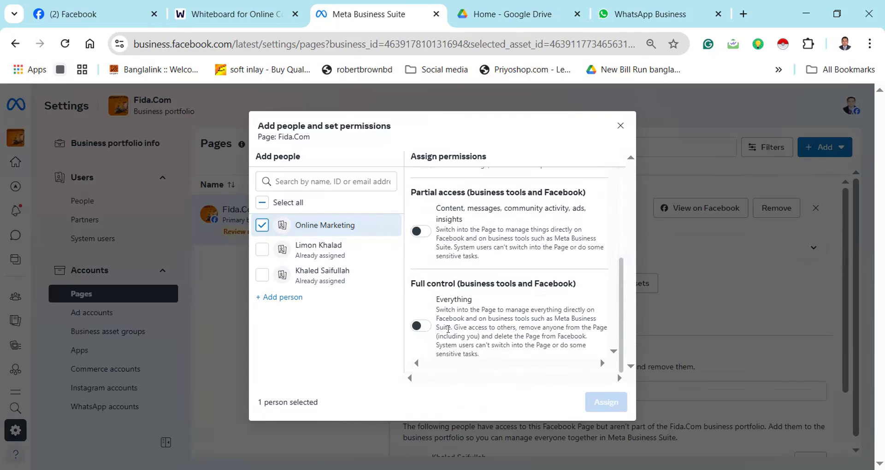
left_click(421, 326)
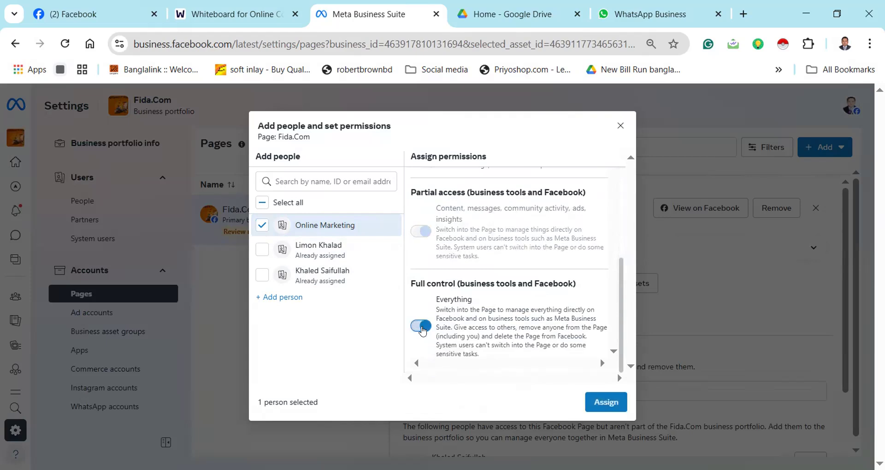
left_click(608, 401)
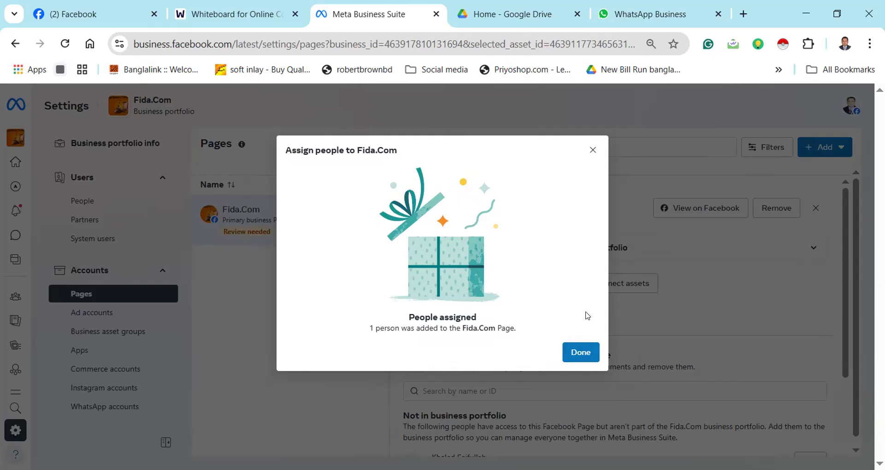
left_click(581, 352)
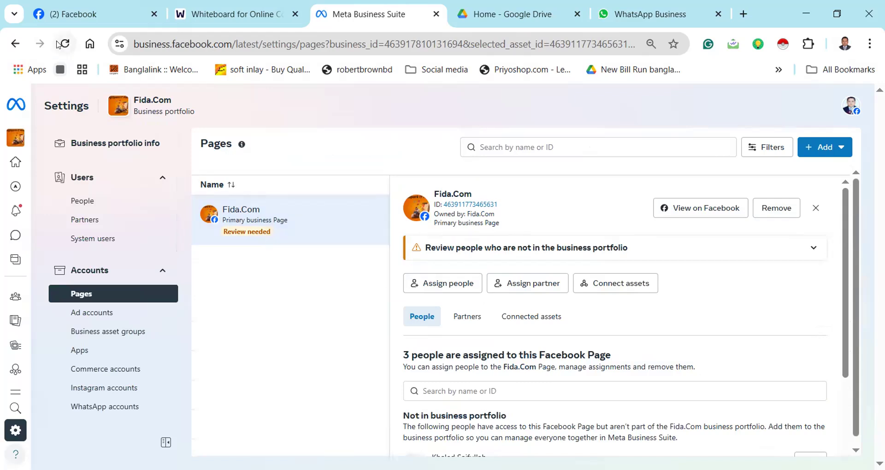
Reload and review the Fida.Com Page's details and the people assigned to it.
left_click(60, 44)
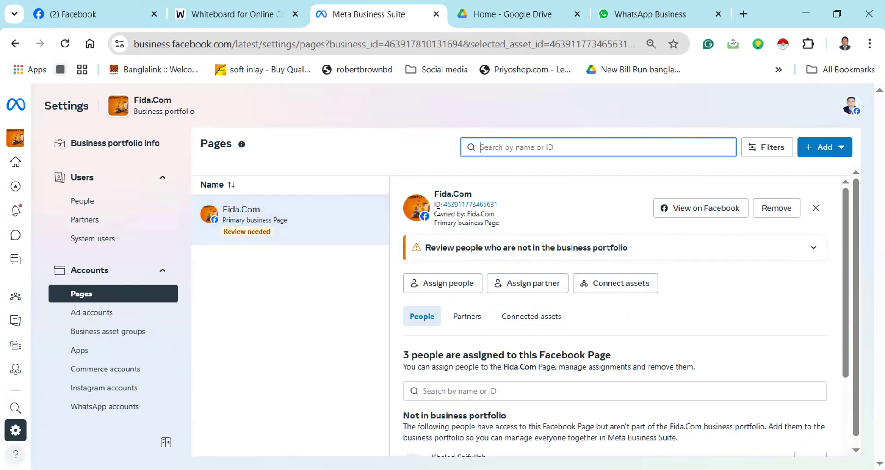
left_click_drag(434, 212, 502, 226)
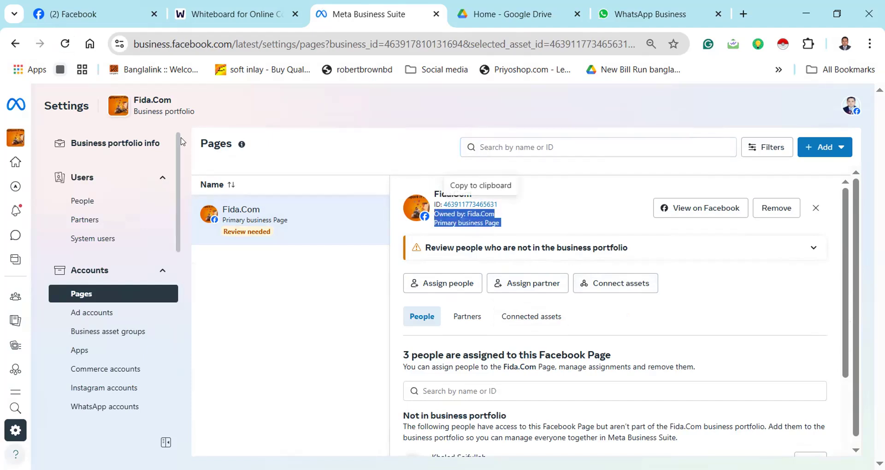
left_click_drag(172, 99, 132, 100)
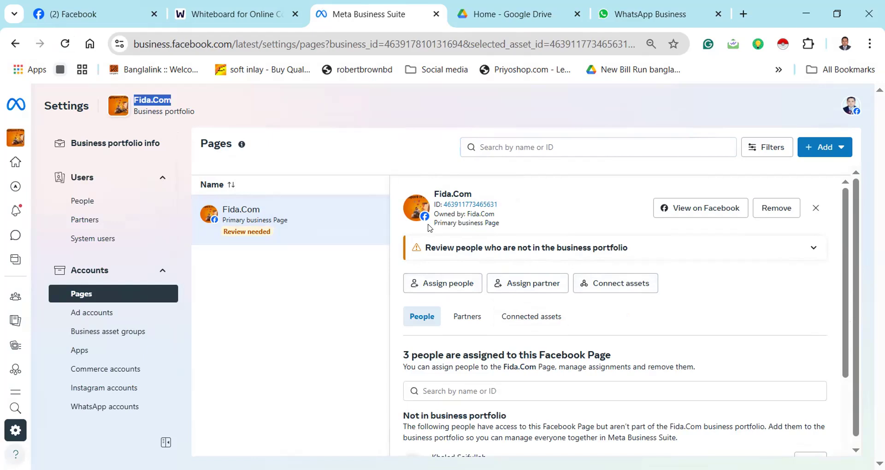
left_click(429, 228)
scroll(574, 270, "down", 2)
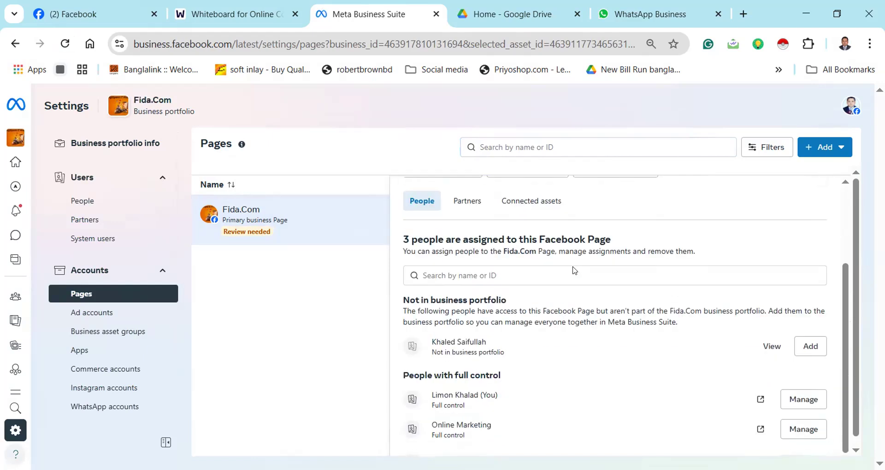
scroll(562, 309, "down", 1)
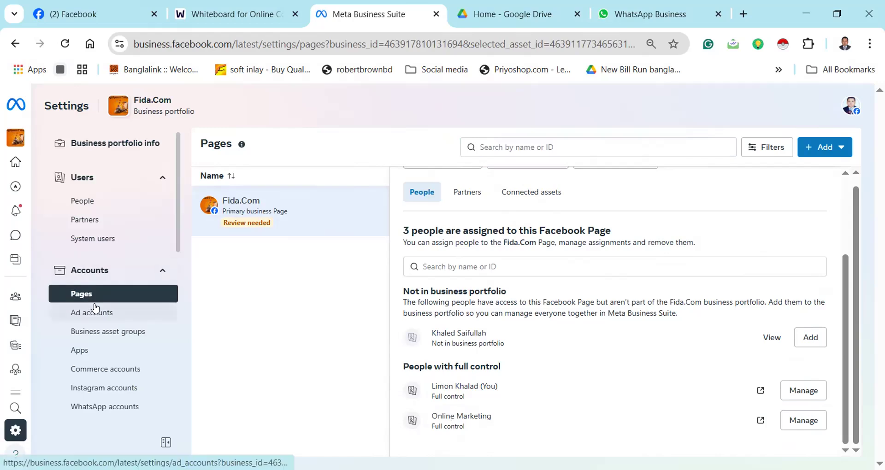
Start adding an existing Page to the portfolio, search for SH China and select it.
left_click(808, 148)
left_click(728, 186)
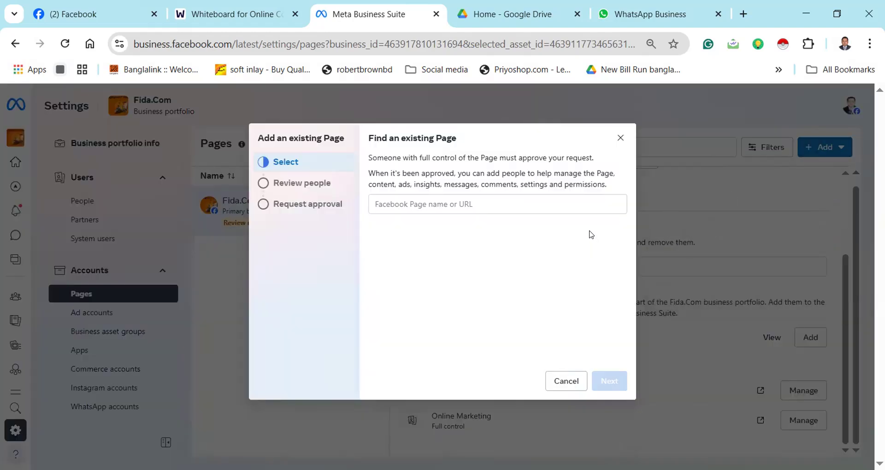
left_click(415, 206)
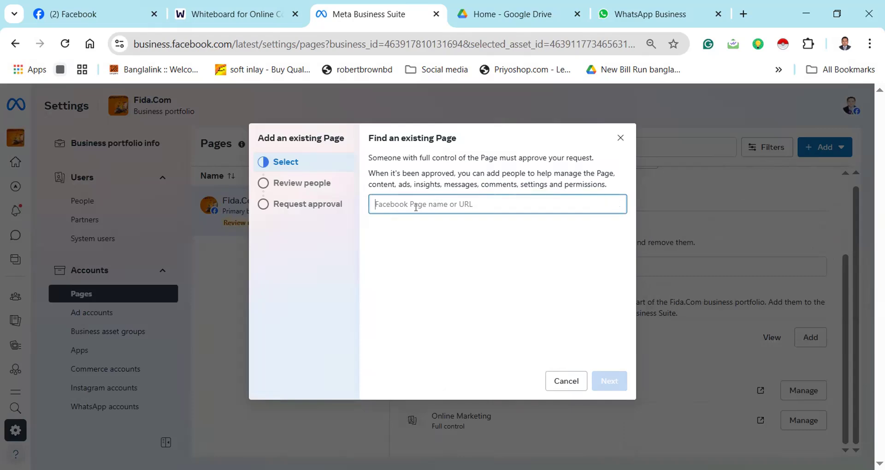
type("F")
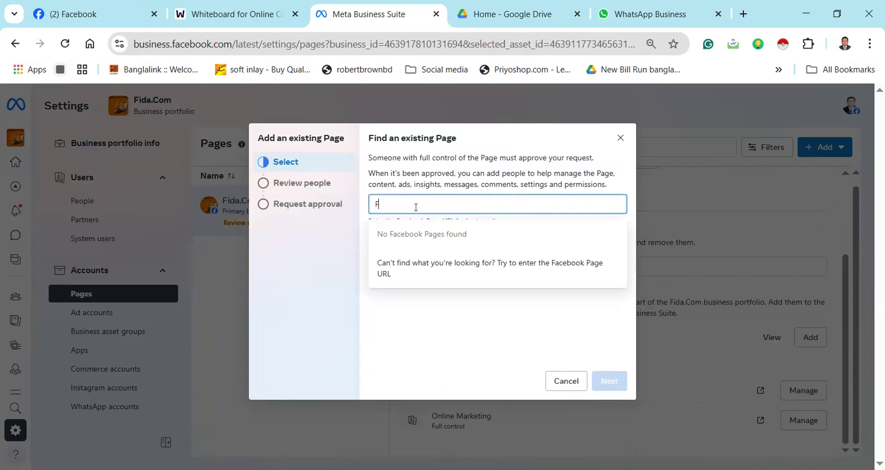
type("i")
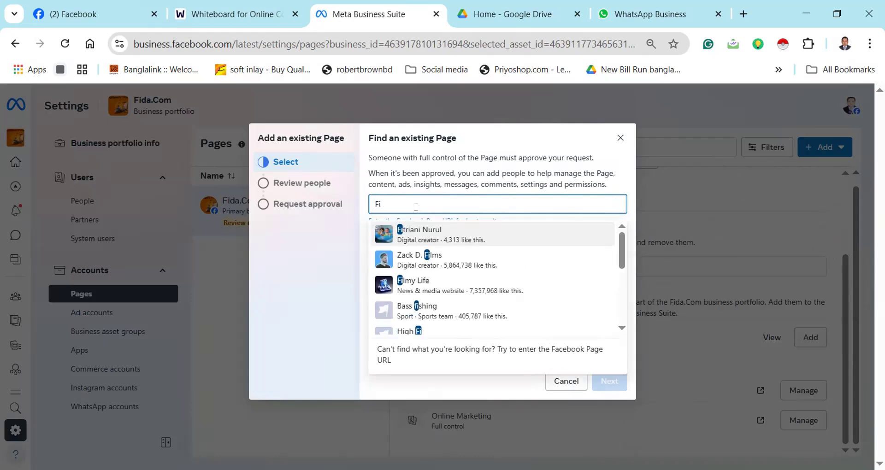
key("BackSpace")
key("BackSpace")
type("SH")
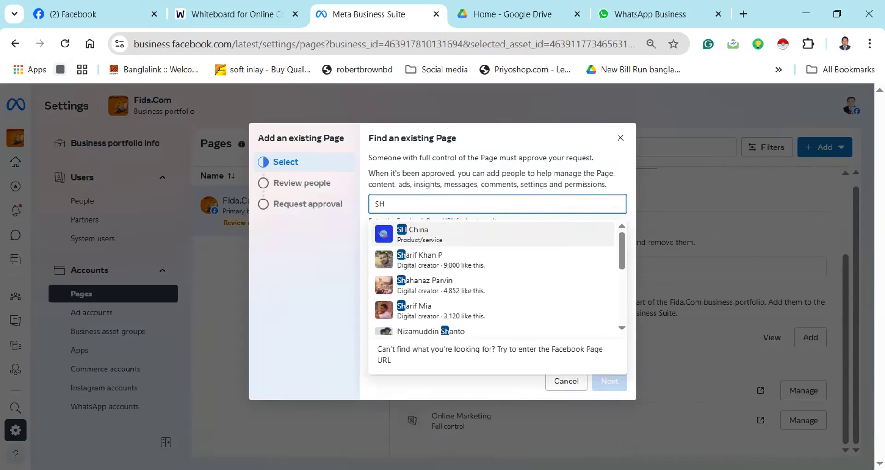
left_click(421, 232)
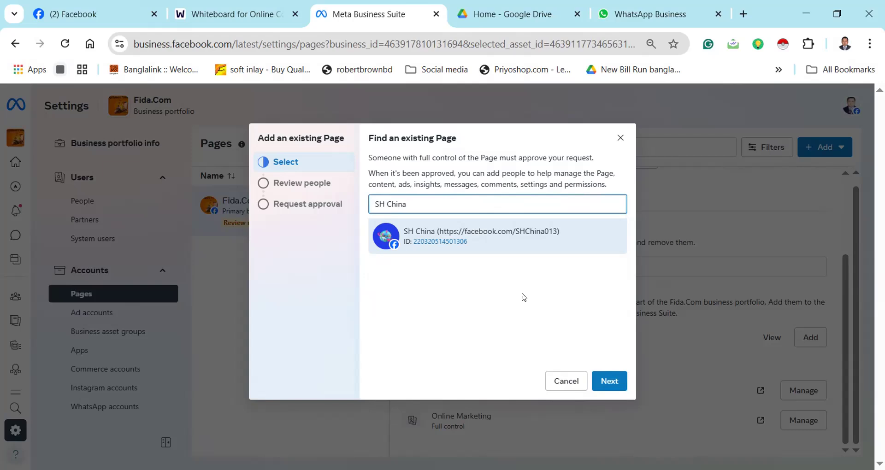
left_click(609, 382)
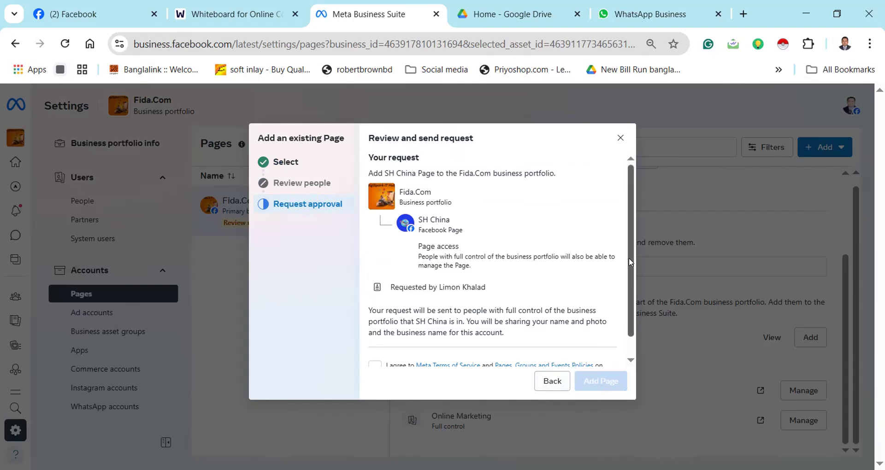
Agree to the Meta terms and send the request to add the SH China Page.
scroll(632, 355, "down", 1)
left_click(375, 348)
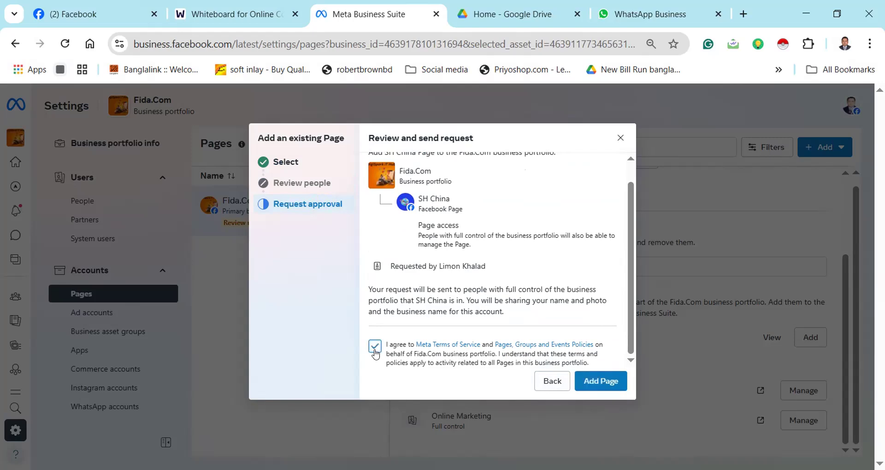
left_click(592, 381)
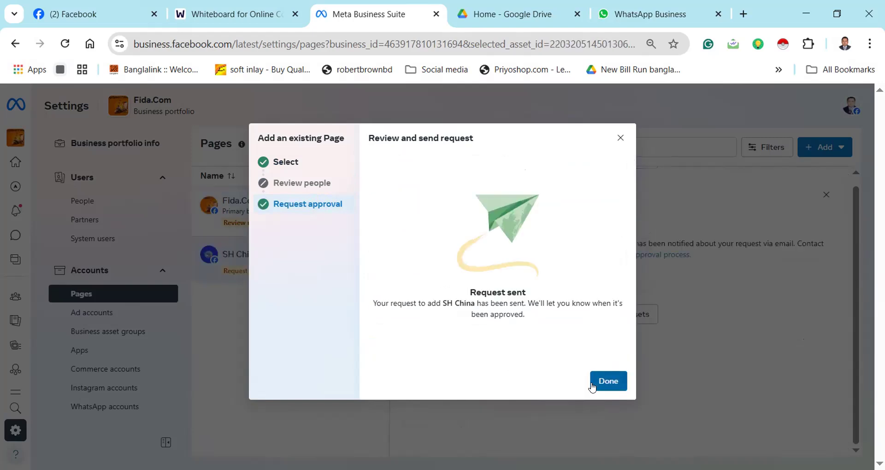
left_click(608, 380)
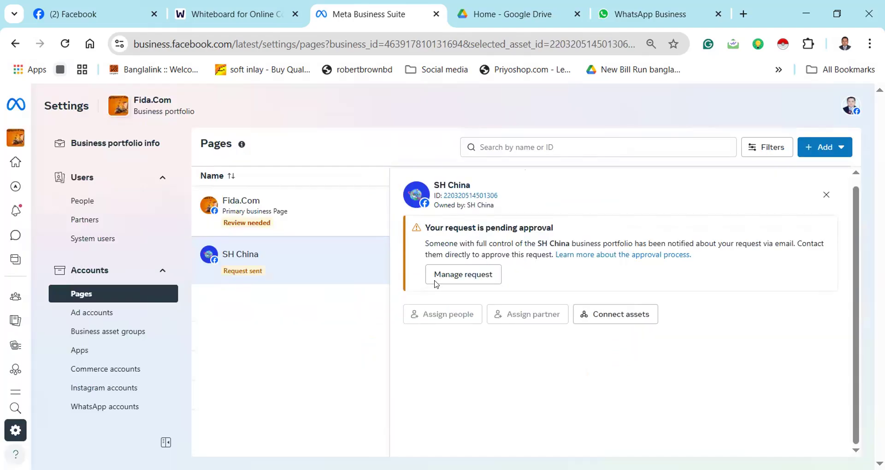
Reload Business Suite in the member's account, start account verification and send the confirmation email.
left_click(72, 45)
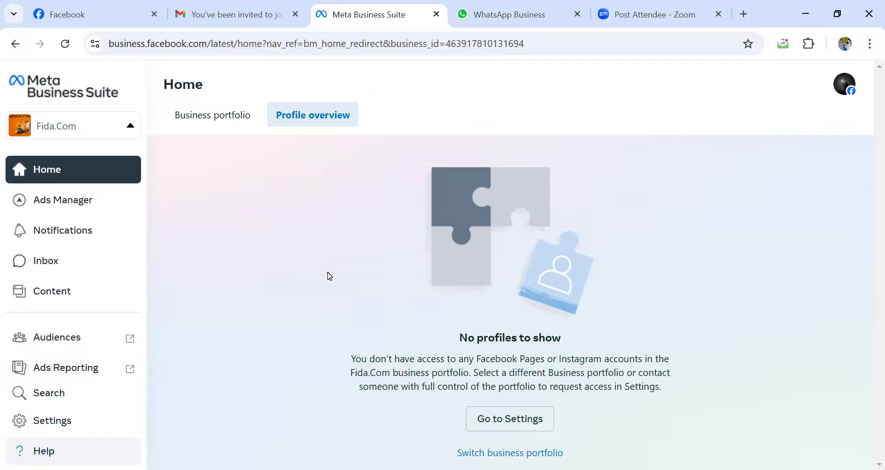
left_click(65, 44)
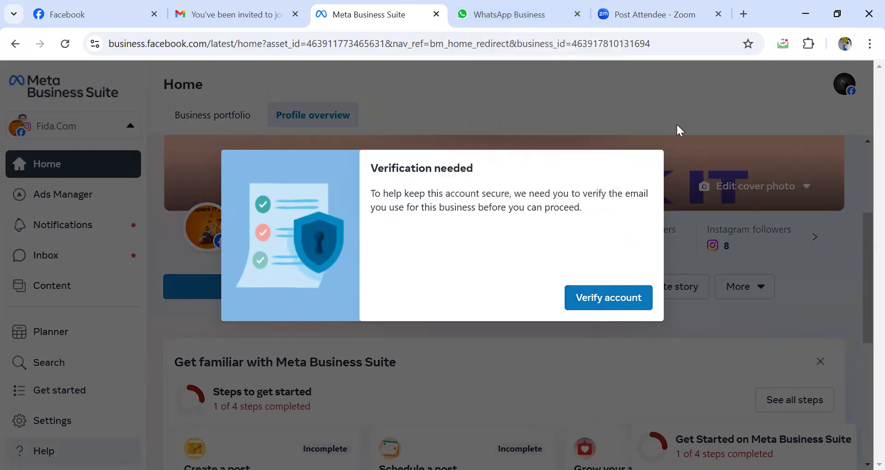
left_click(585, 300)
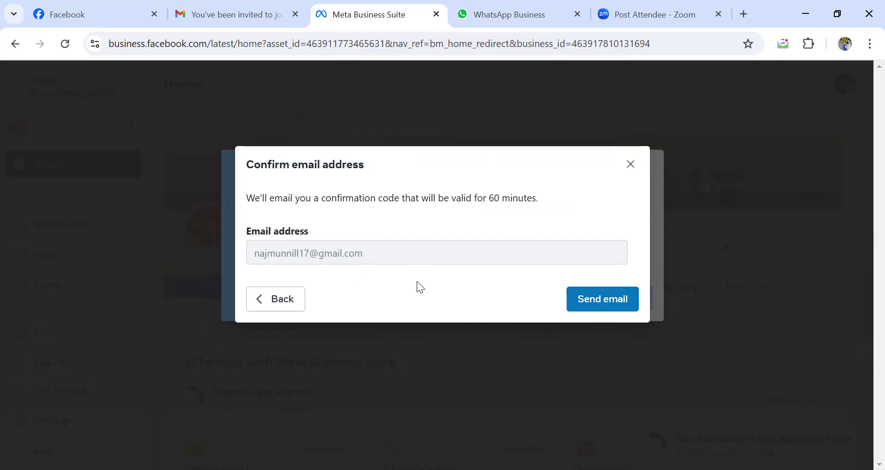
left_click(601, 300)
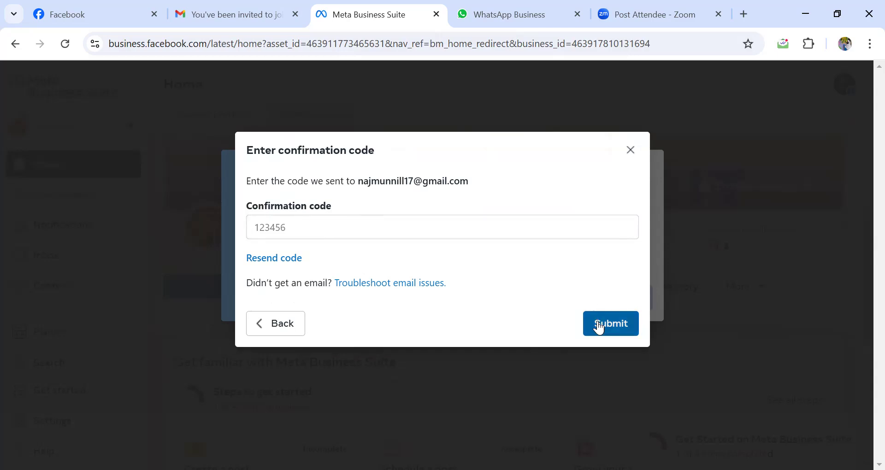
Open the Verify your business email message in the Social inbox and select its verification code.
left_click(305, 225)
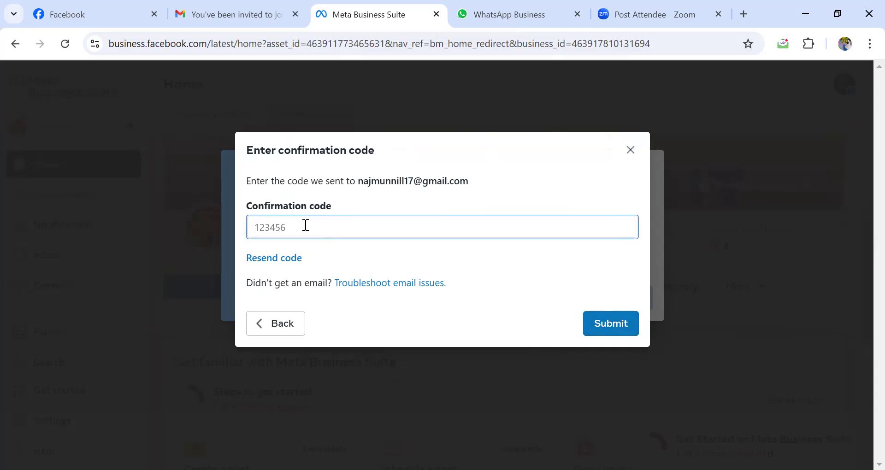
left_click(216, 17)
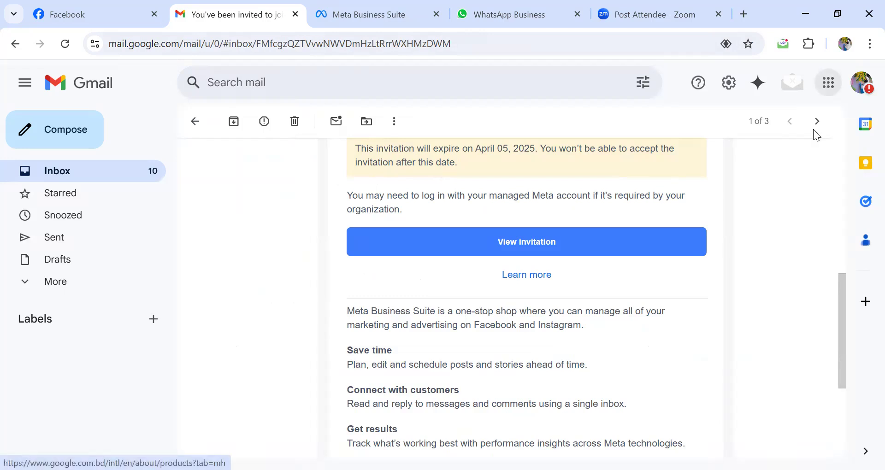
left_click(813, 221)
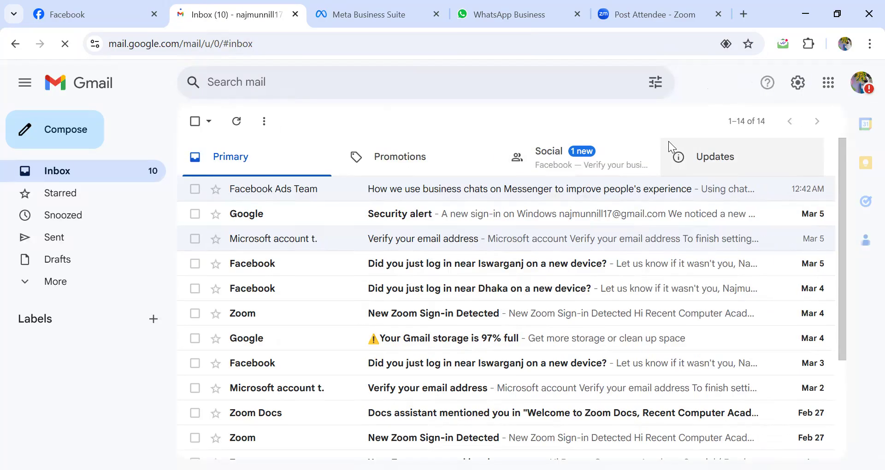
left_click(586, 156)
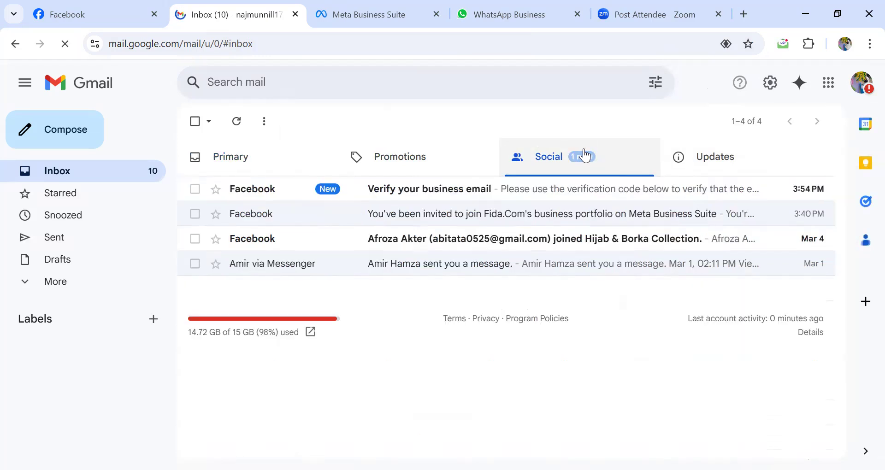
left_click(472, 192)
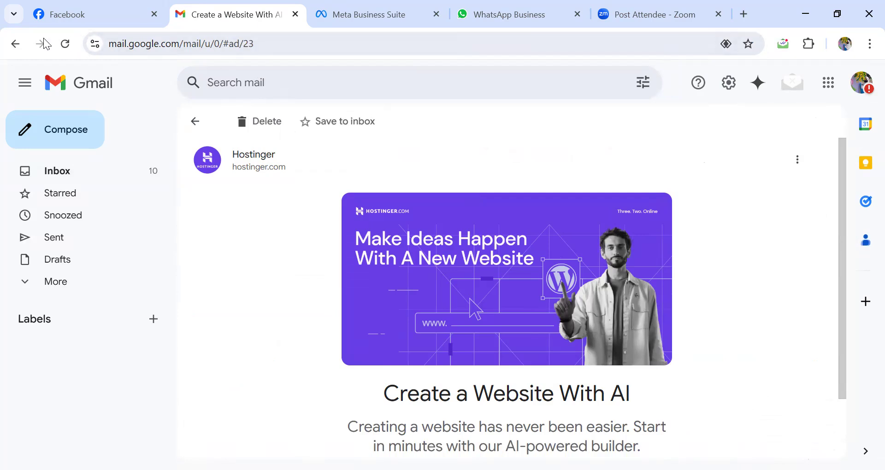
left_click(19, 44)
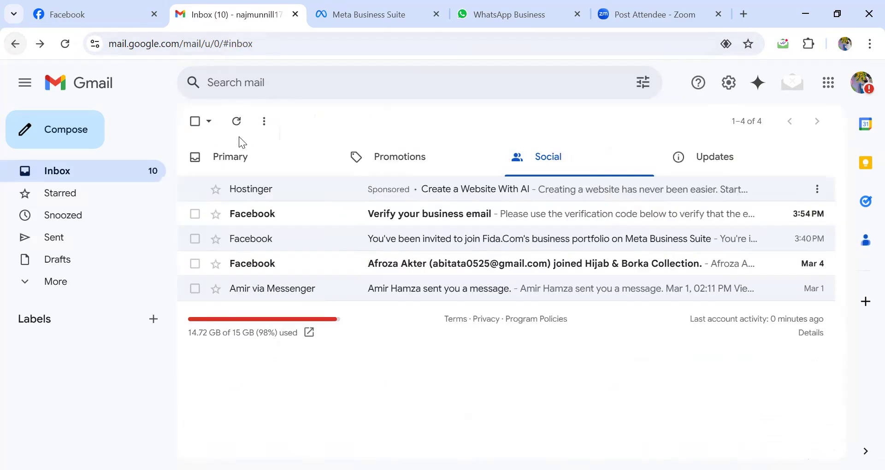
left_click(395, 215)
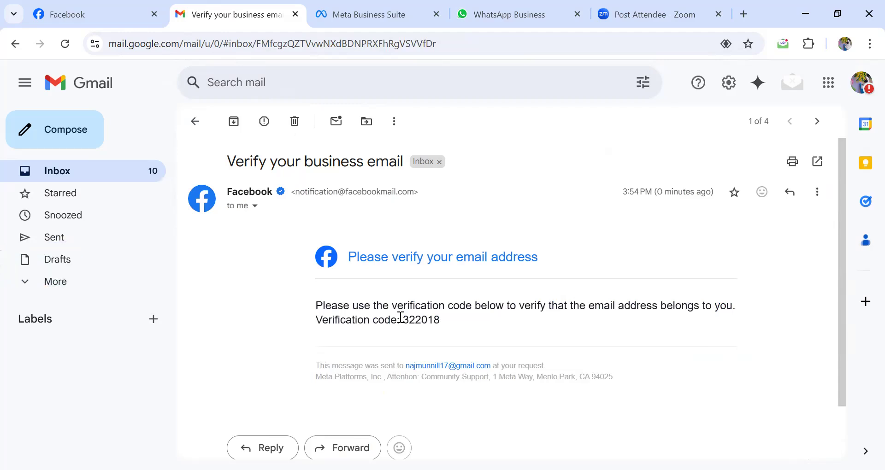
left_click_drag(444, 322, 400, 317)
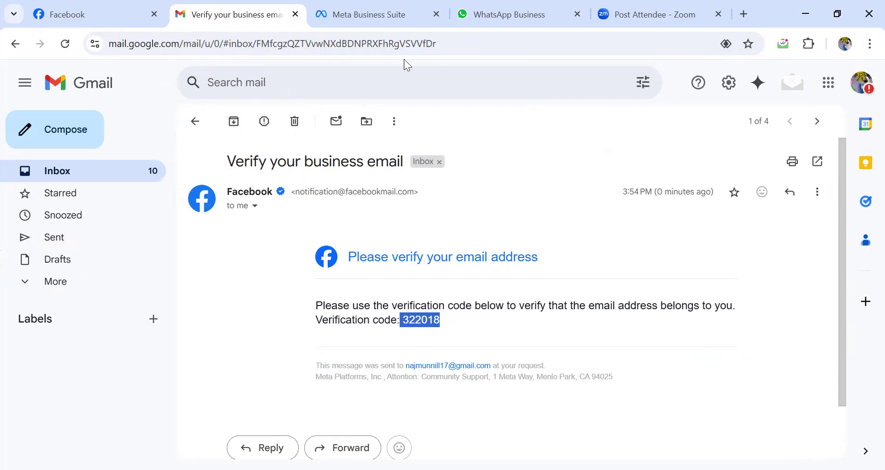
Enter the confirmation code in the Business Suite dialog and submit it.
left_click(386, 14)
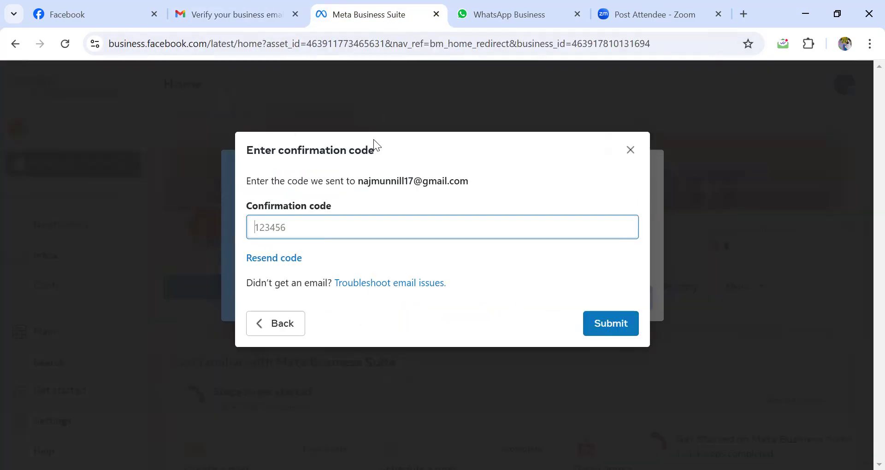
left_click(611, 324)
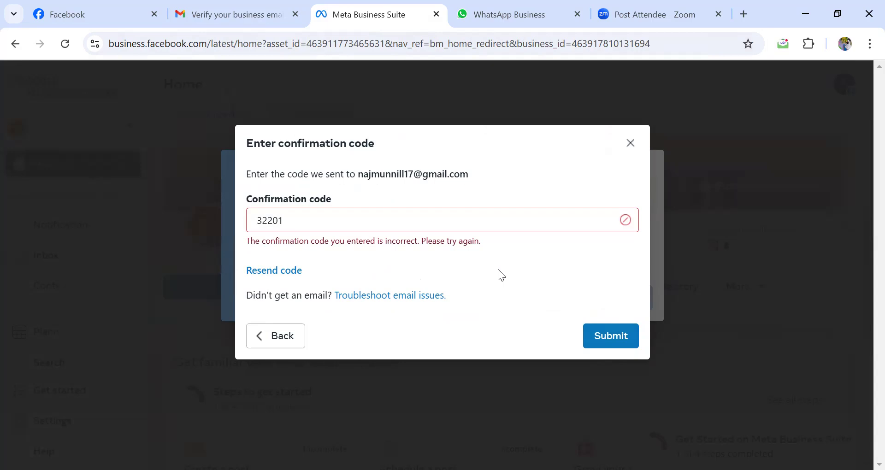
Retype the confirmation code in the field and submit it again.
left_click(232, 11)
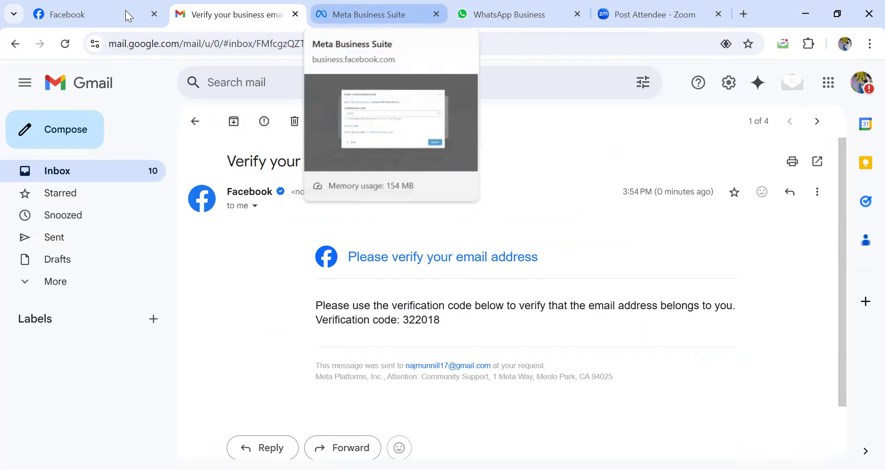
left_click(365, 6)
left_click(322, 216)
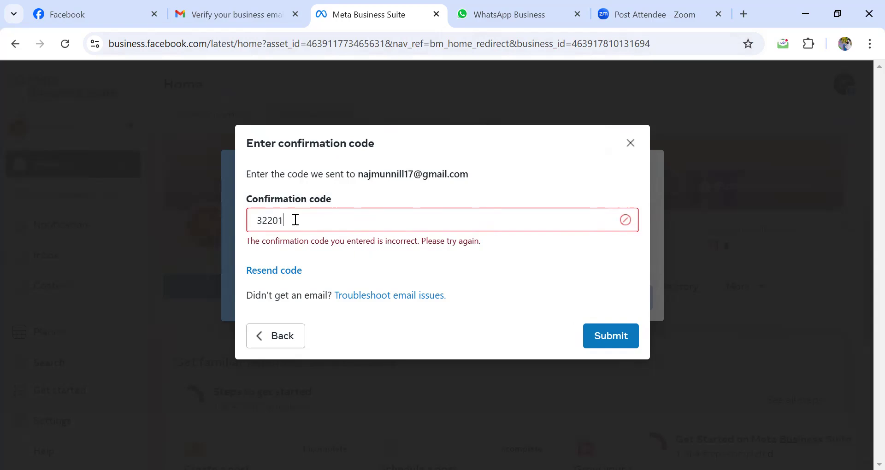
key("BackSpace")
key("BackSpace")
key("BackSpace")
key("BackSpace")
key("BackSpace")
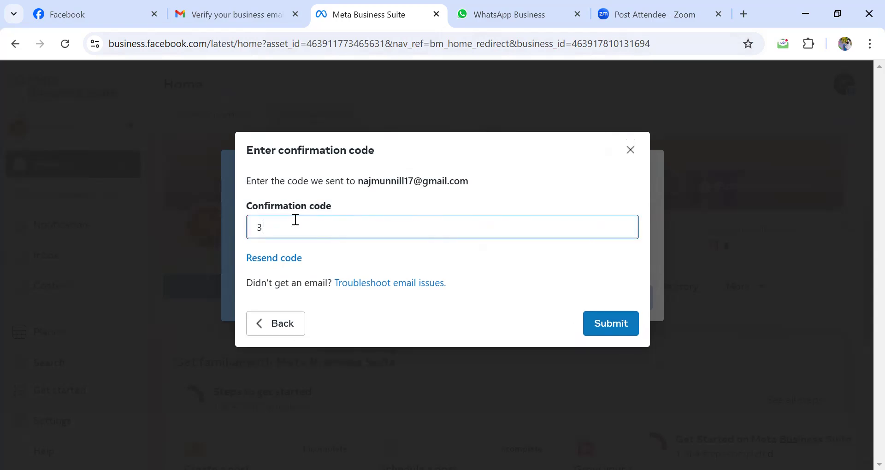
left_click(604, 322)
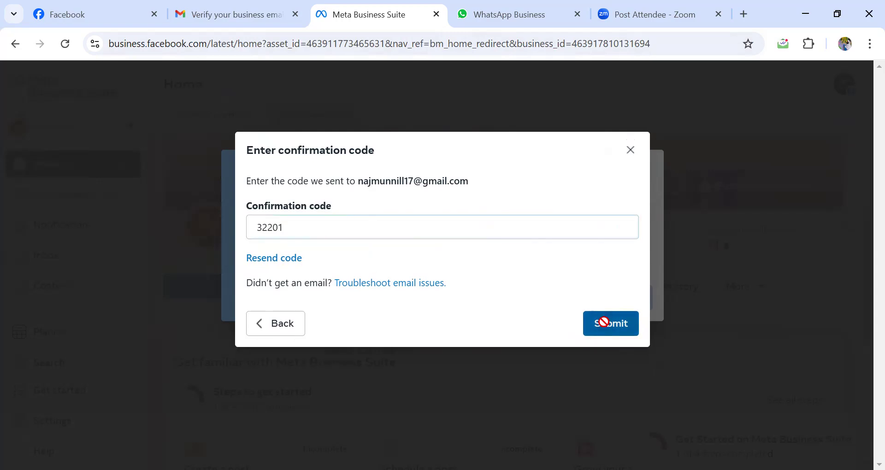
Clear the confirmation code field and request a new code be sent.
left_click(346, 214)
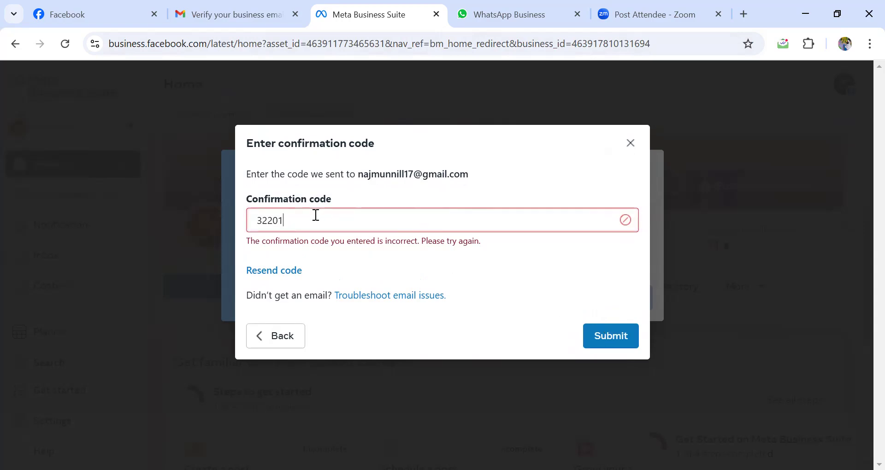
key("BackSpace")
key("BackSpace")
key("BackSpace")
key("BackSpace")
key("BackSpace")
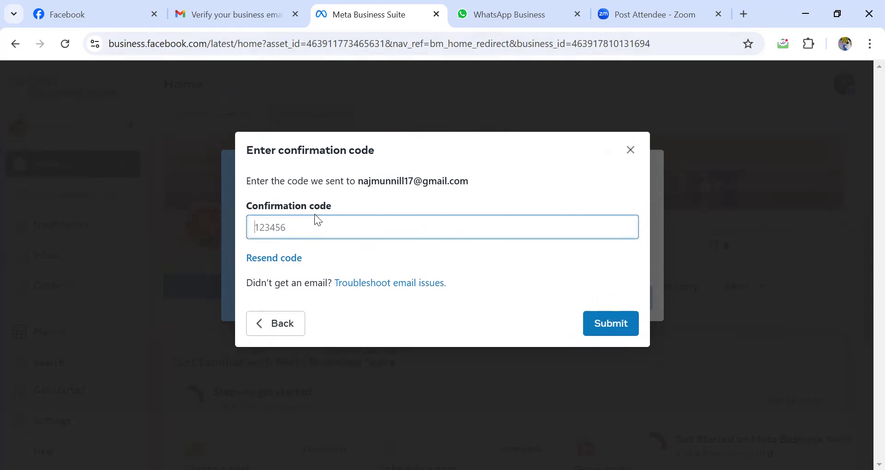
left_click(272, 261)
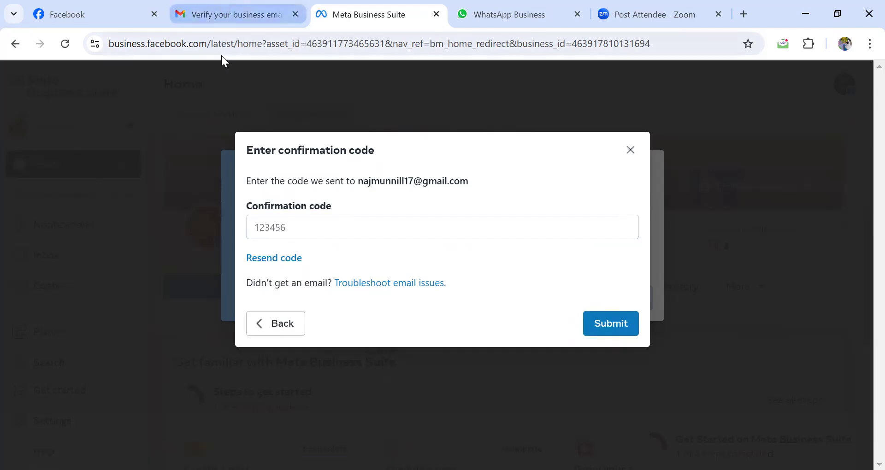
Return to the Gmail inbox and refresh the Social category to check for the new verification email.
left_click(227, 17)
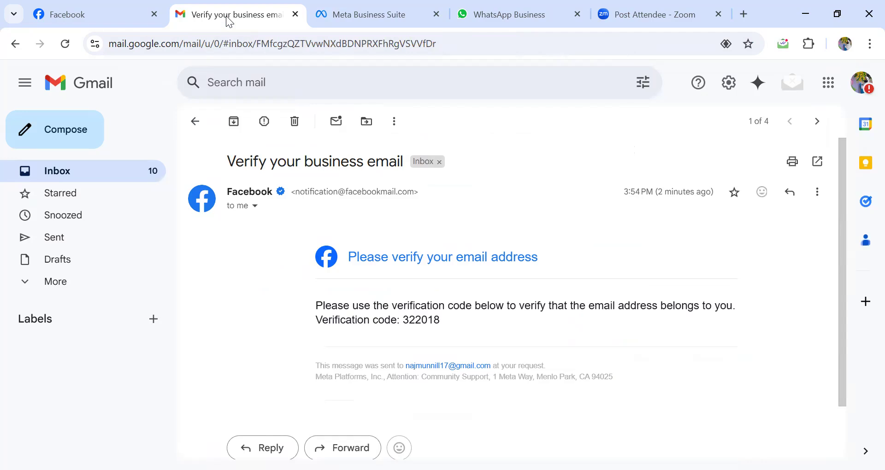
left_click(196, 121)
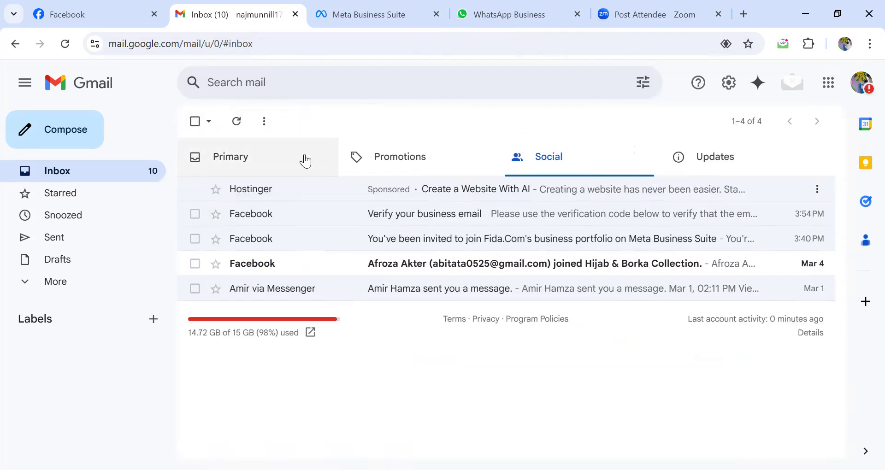
left_click(237, 124)
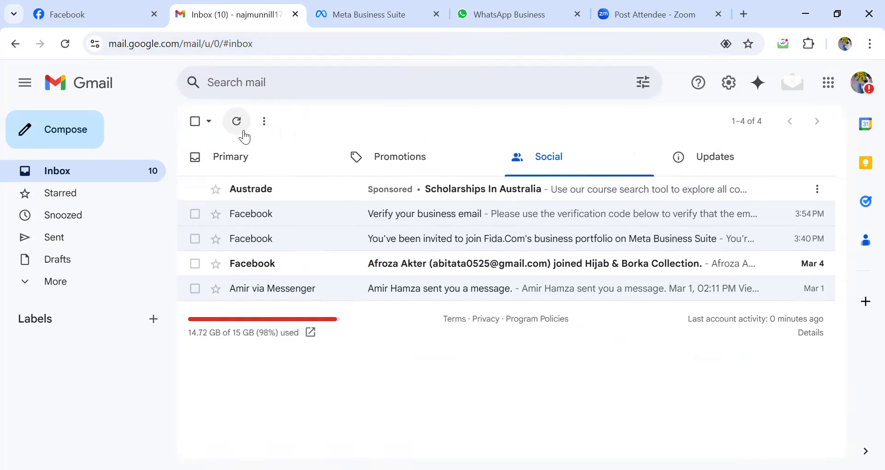
left_click(236, 123)
left_click(232, 160)
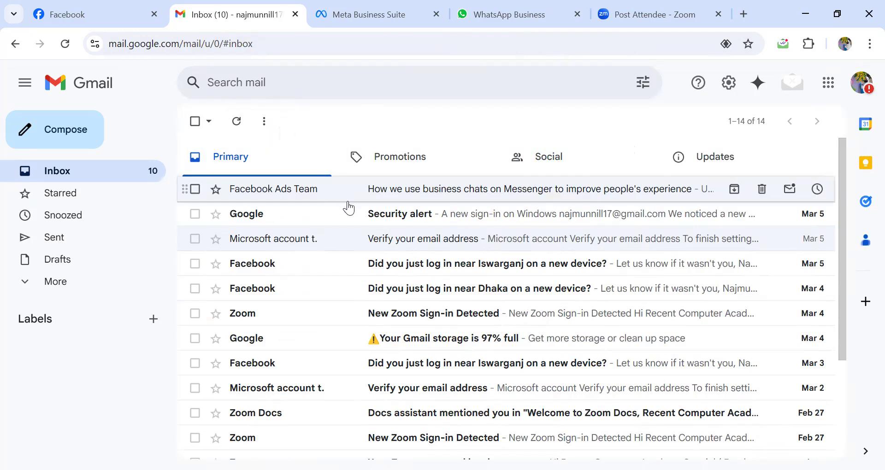
left_click(540, 163)
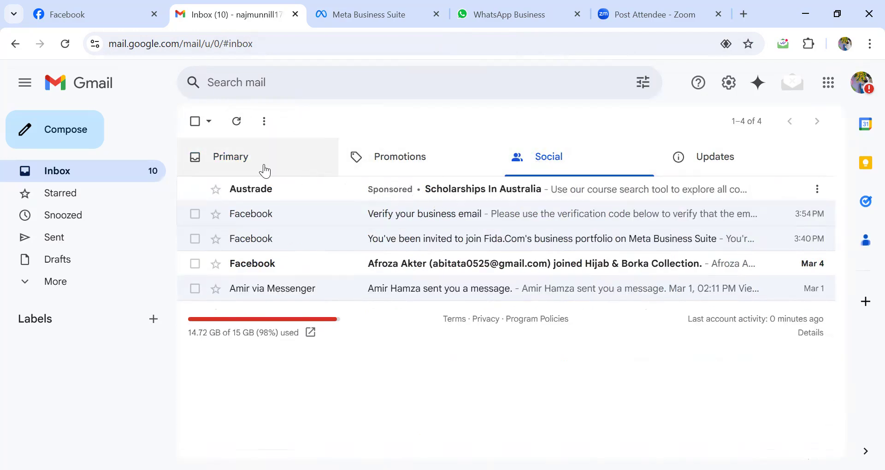
left_click(234, 122)
left_click(235, 123)
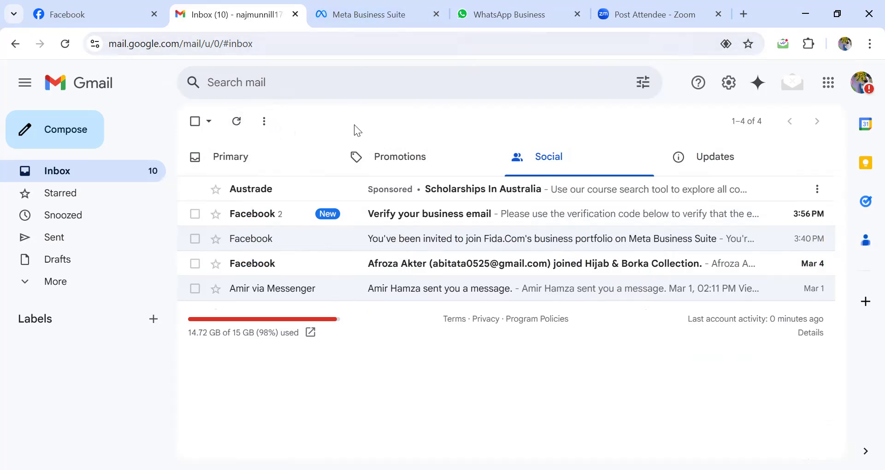
Copy the code from the newest verification email, paste it into the confirmation code field and submit.
left_click(400, 220)
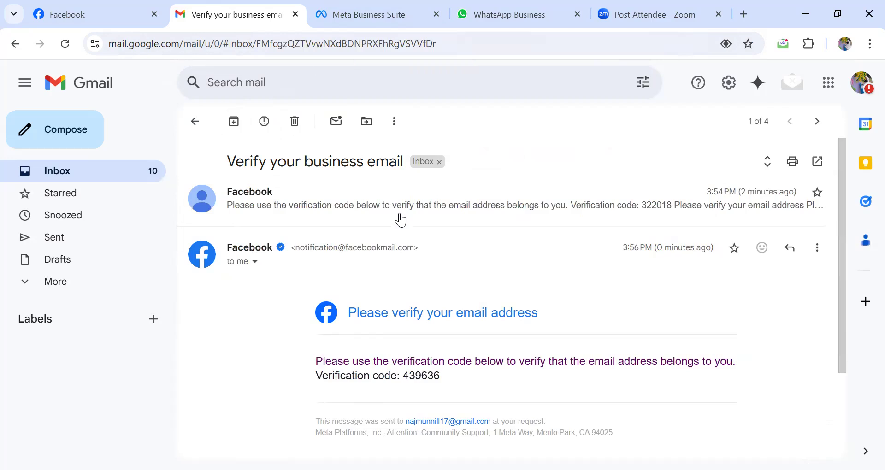
left_click_drag(440, 377, 408, 380)
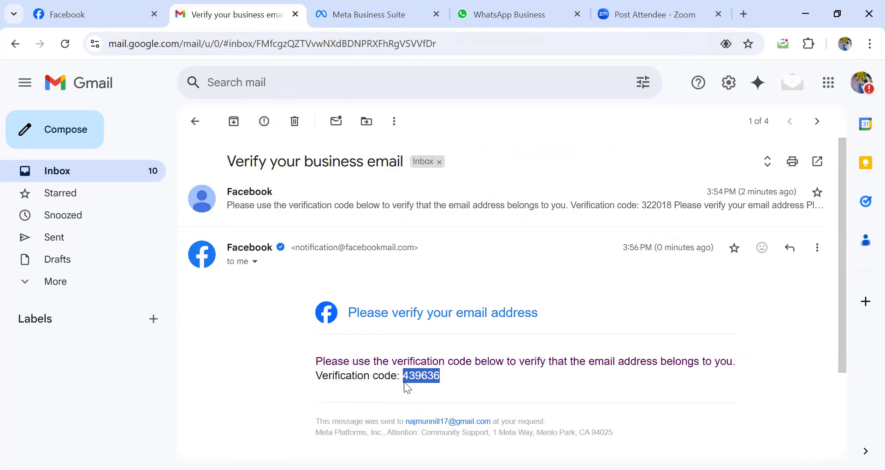
left_click(385, 15)
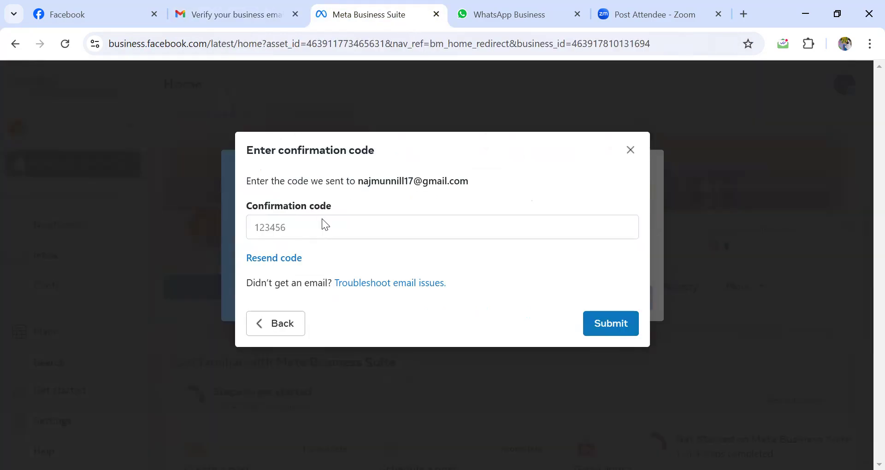
left_click(311, 226)
key("ctrl+v")
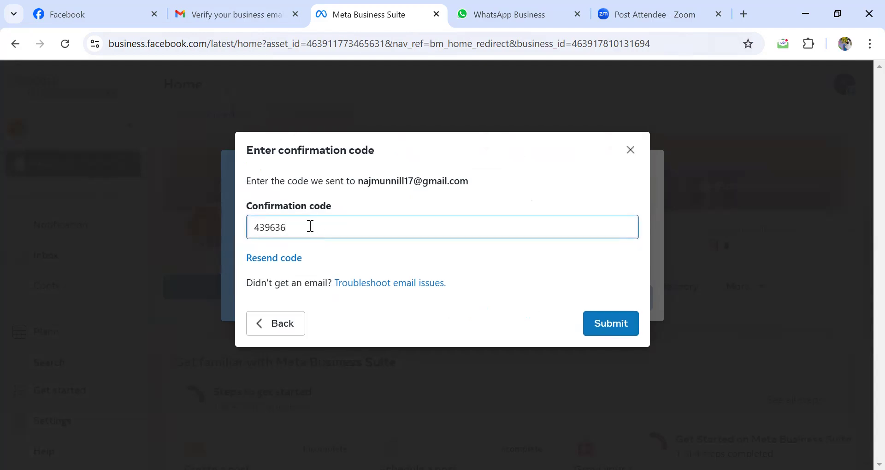
left_click(606, 325)
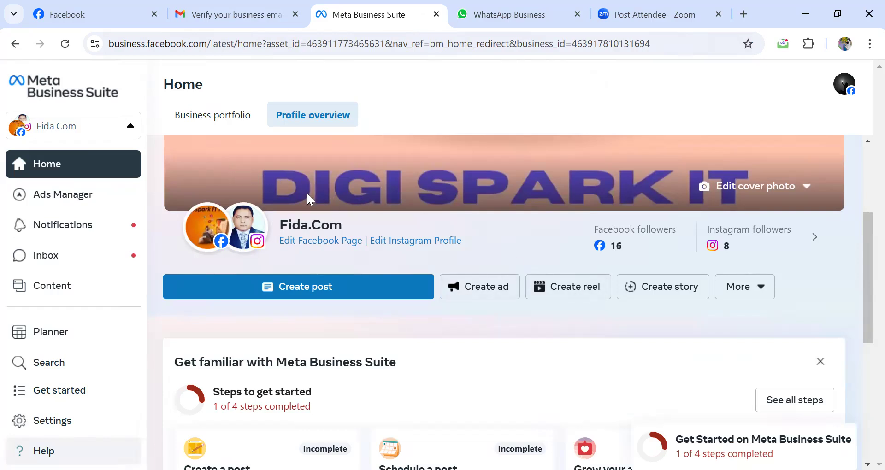
Reload Business Suite and open the business portfolio switcher to review the Fida.Com portfolio.
mouse_move(247, 235)
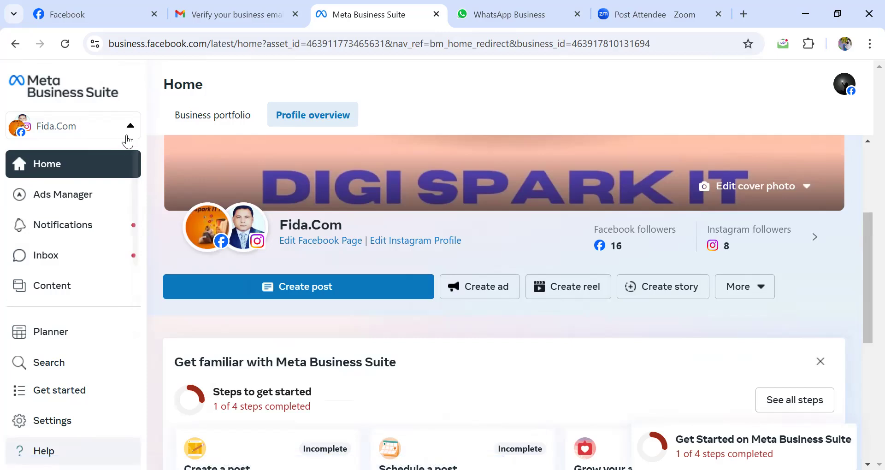
mouse_move(253, 203)
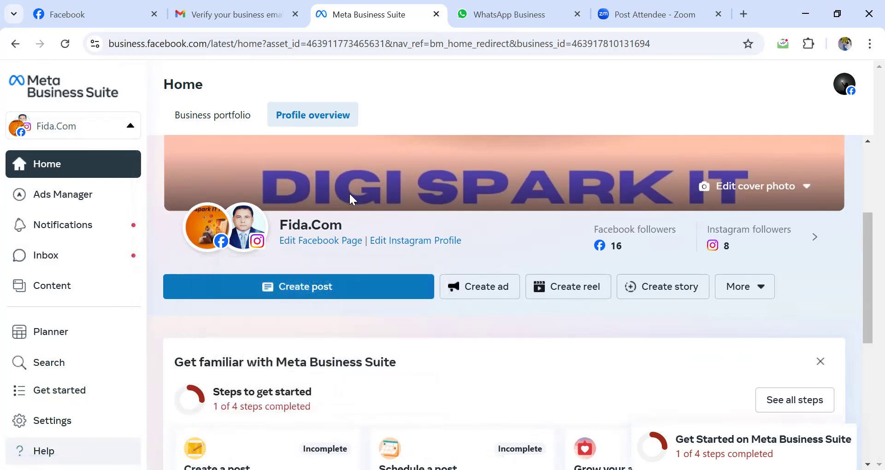
left_click(65, 43)
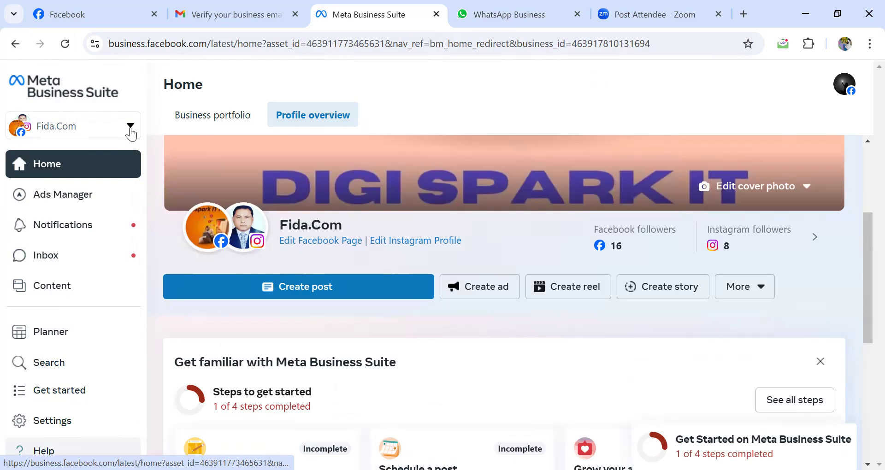
left_click(131, 131)
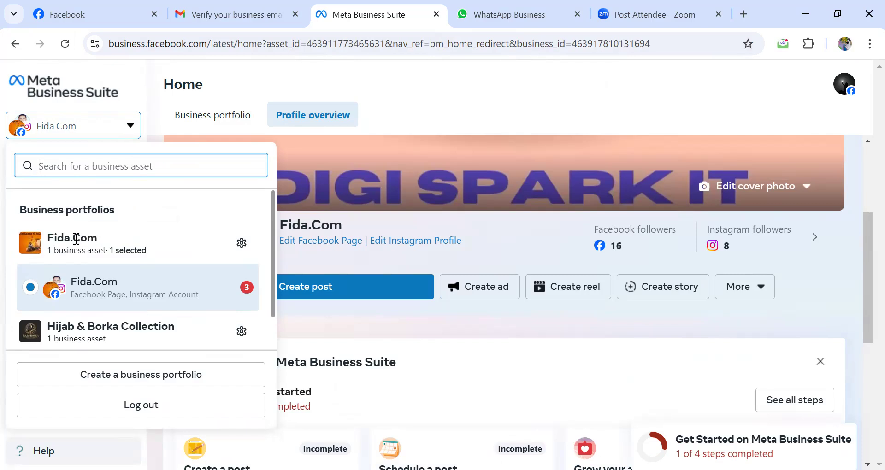
left_click(73, 240)
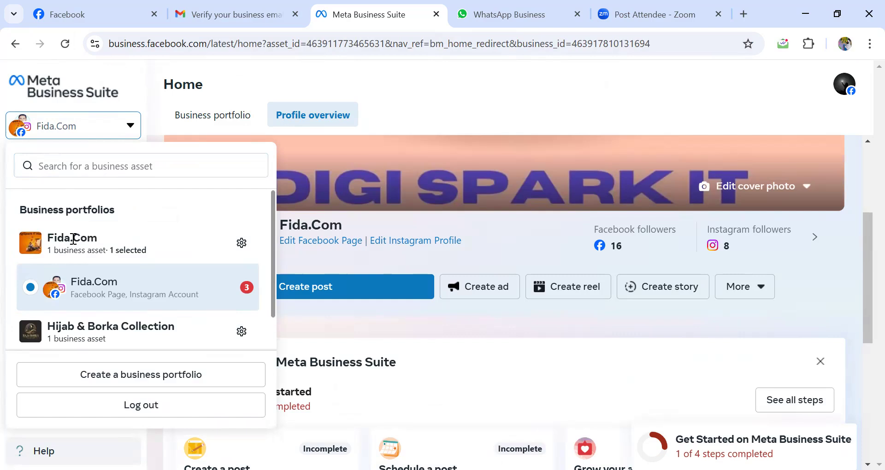
left_click(66, 46)
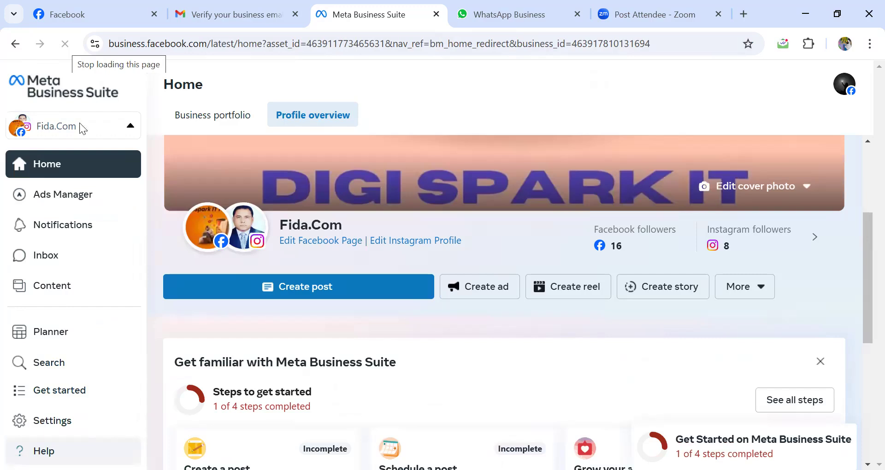
left_click(127, 132)
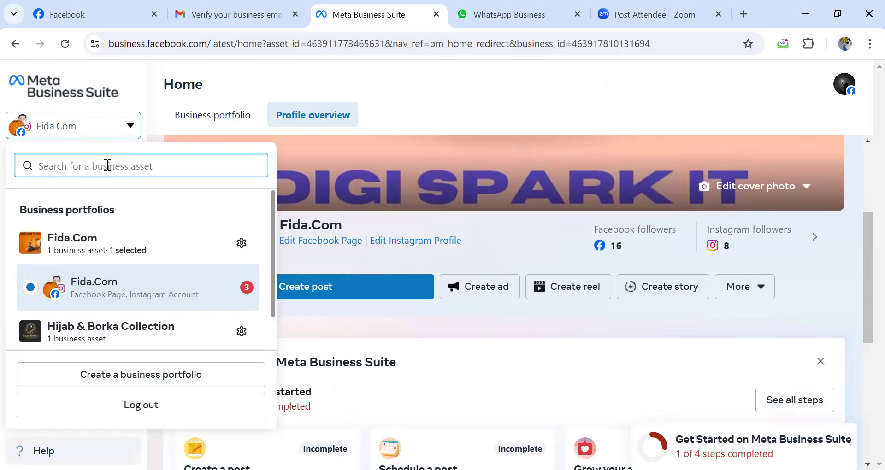
Review the business portfolio switcher and the current user profile panel in Business Suite.
left_click(77, 242)
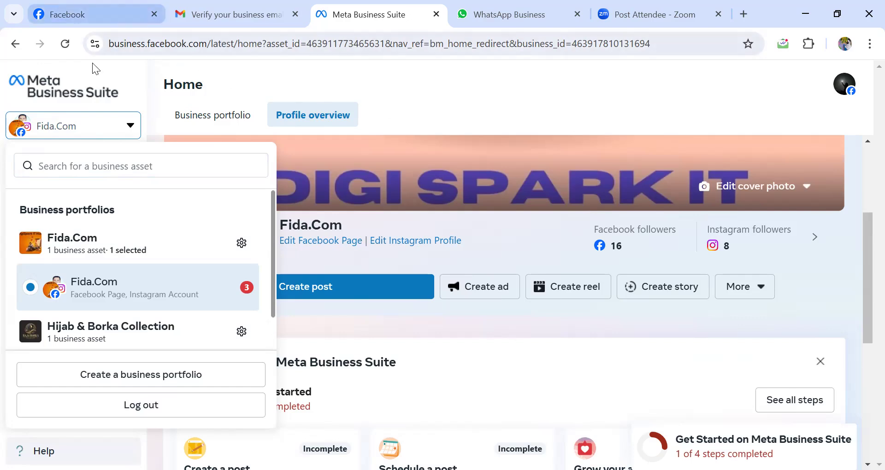
left_click(65, 45)
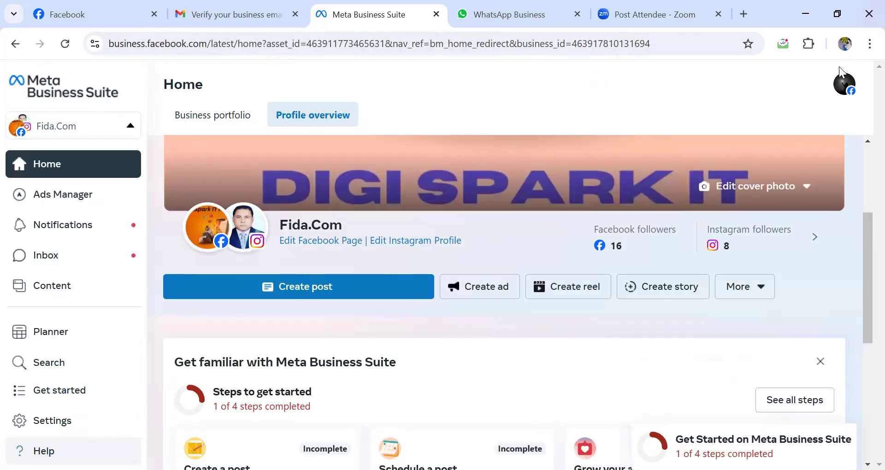
left_click(840, 86)
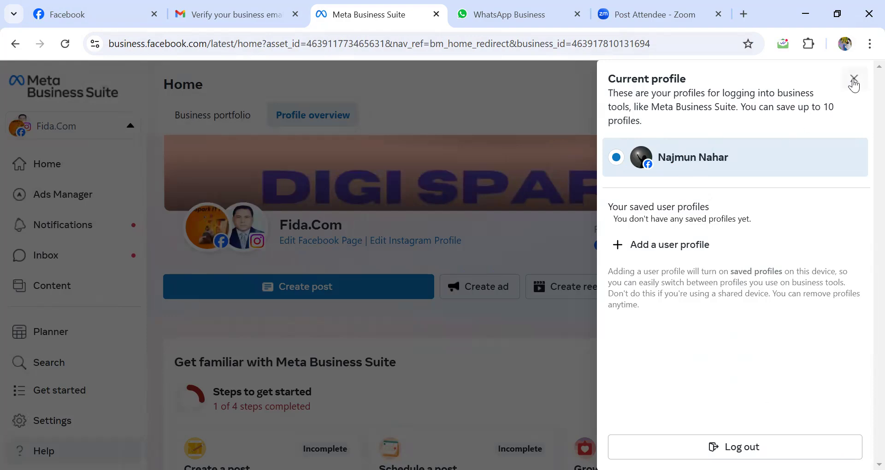
left_click(854, 82)
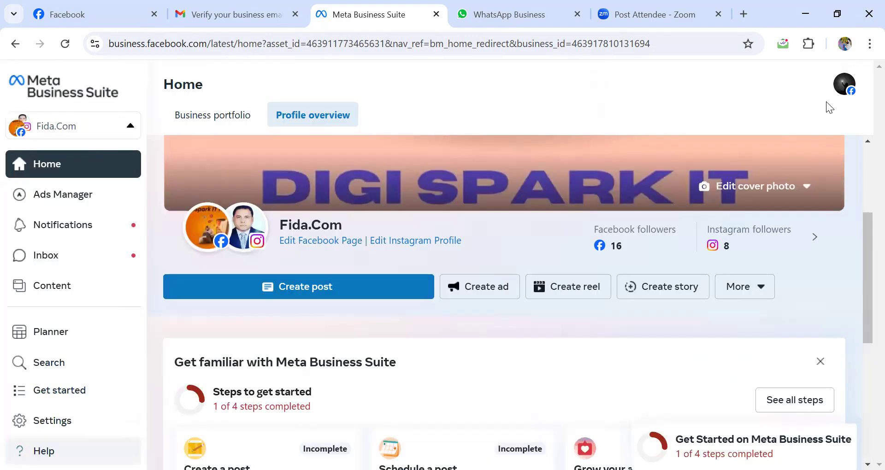
left_click(15, 44)
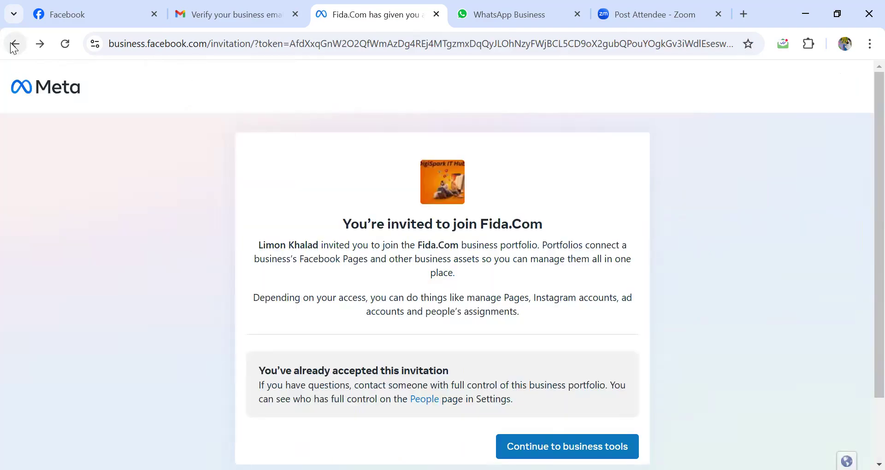
left_click(14, 45)
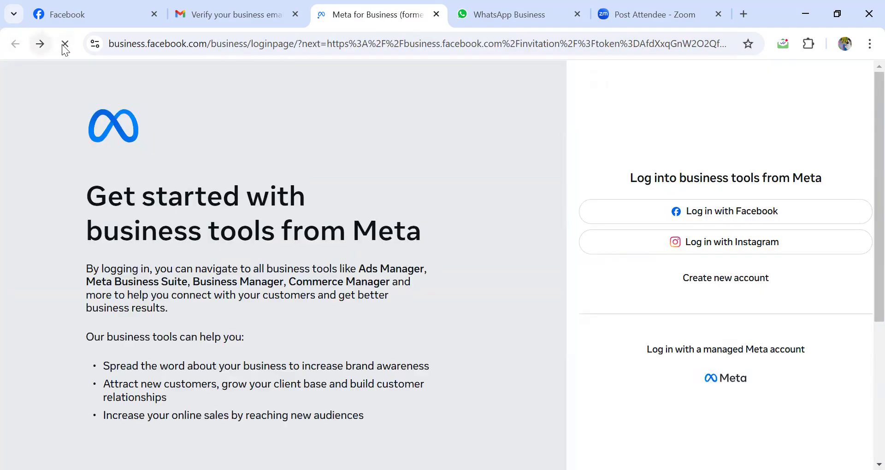
On Facebook, switch the active profile from Hijab & Borka Collection to the Fida.Com Page.
left_click(91, 10)
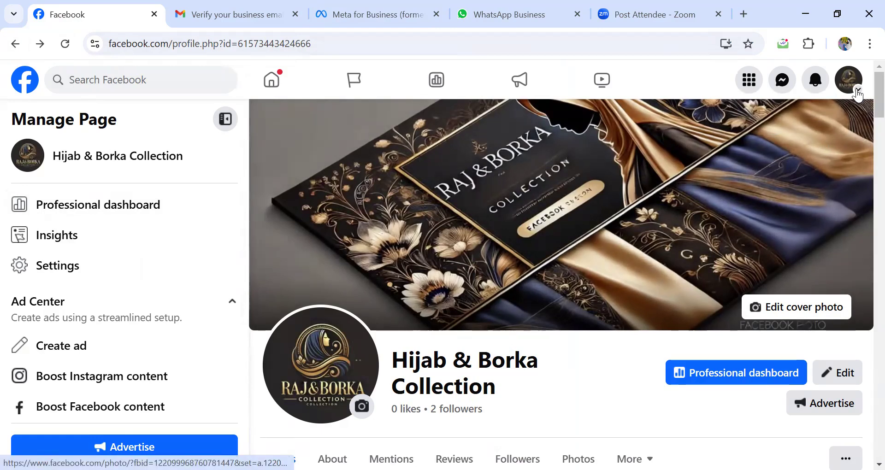
left_click(858, 92)
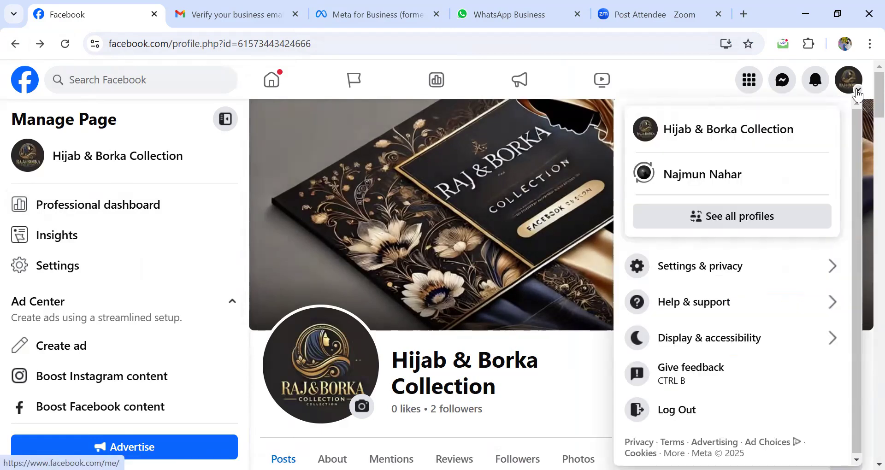
left_click(736, 215)
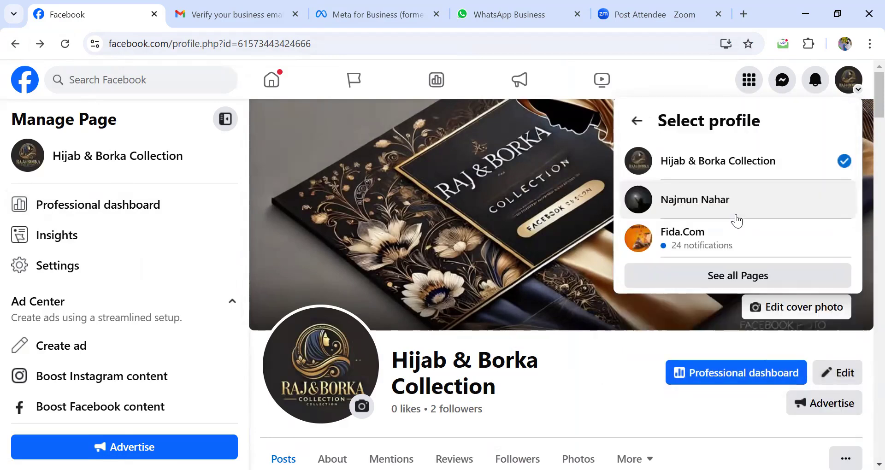
left_click(711, 248)
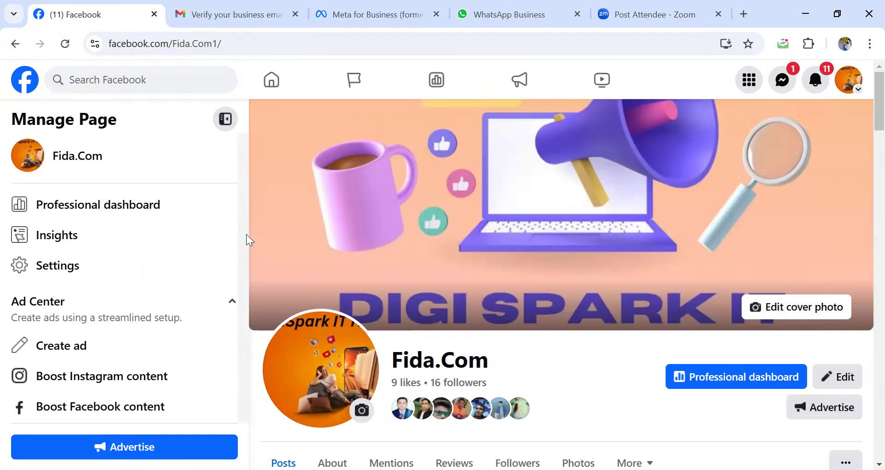
Allow site notifications and accept the new Page welcome dialog with both profile features left on.
scroll(157, 206, "down", 1)
scroll(158, 207, "down", 3)
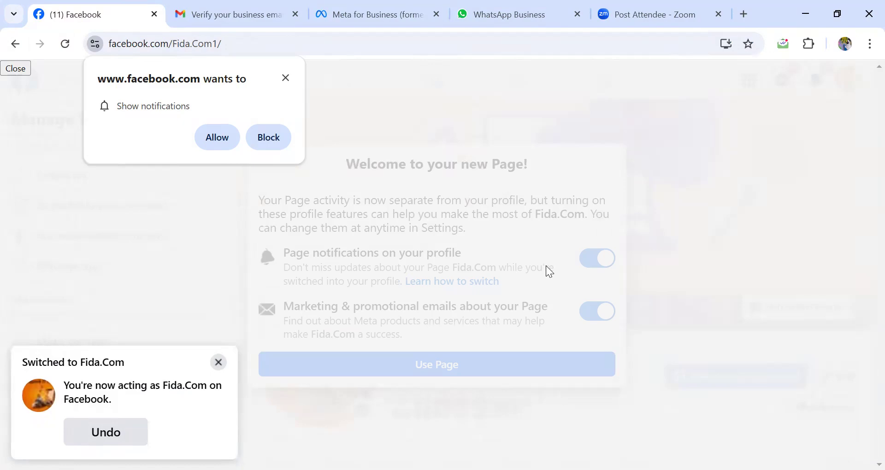
left_click(225, 139)
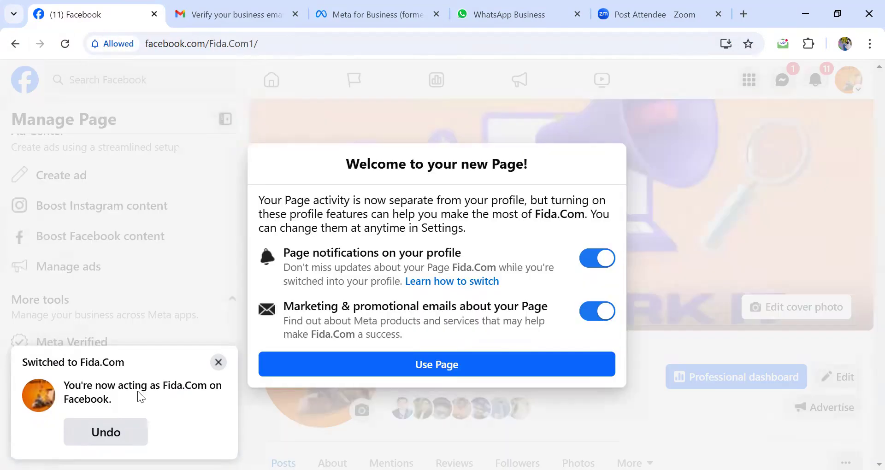
left_click(224, 362)
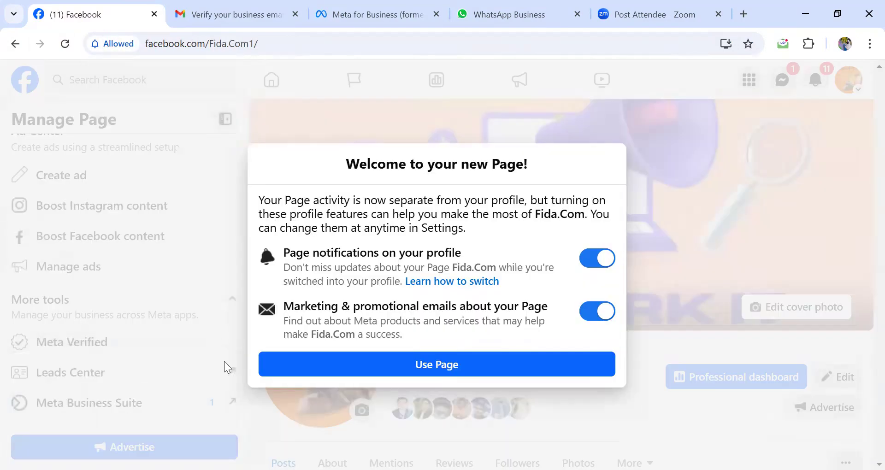
left_click(416, 367)
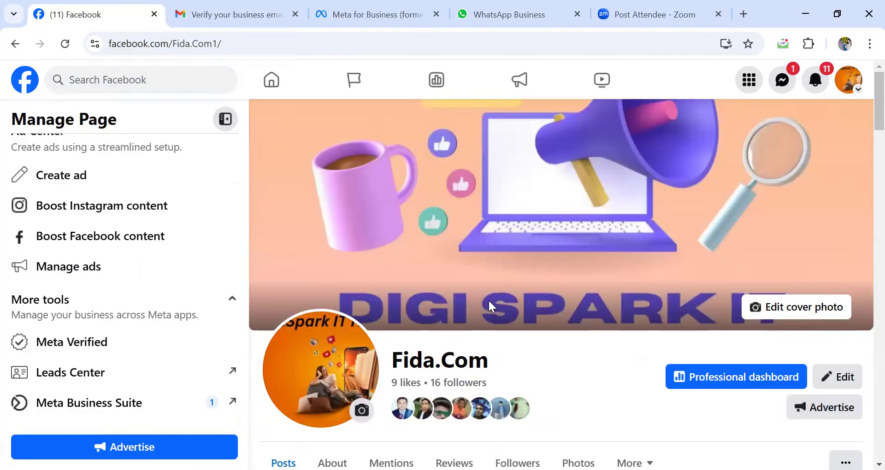
Browse the Fida.Com Page profile, its Edit Page dialog and the Manage Page menu.
scroll(411, 310, "down", 5)
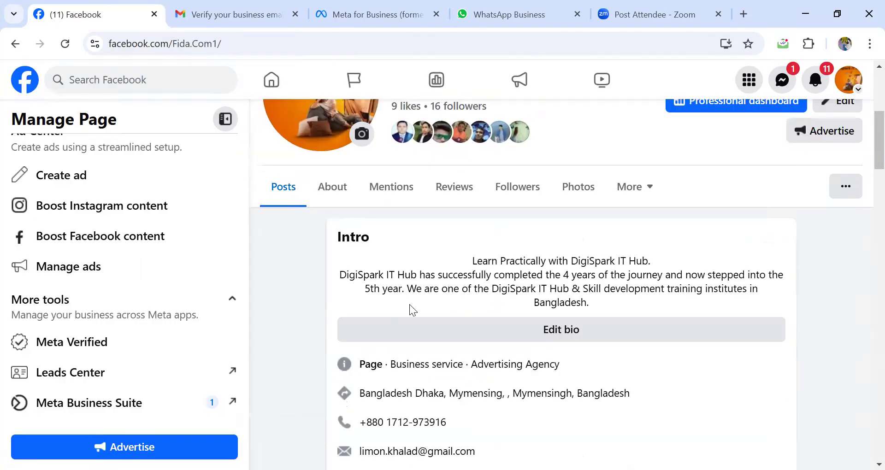
scroll(344, 339, "up", 5)
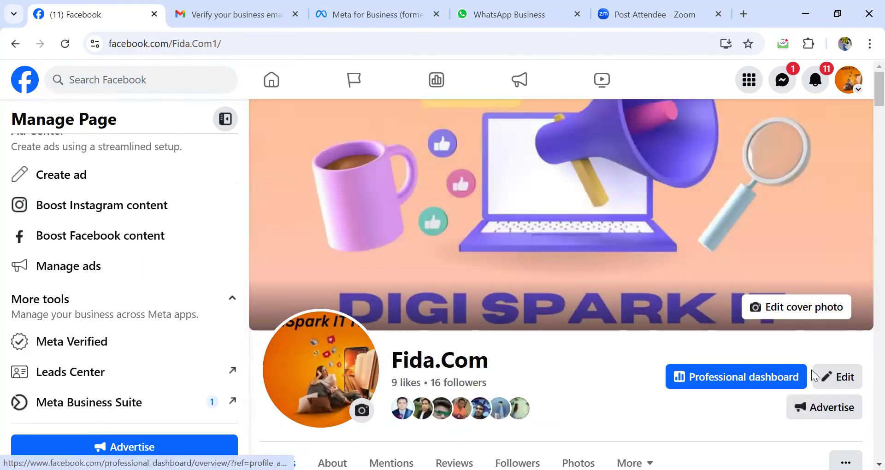
left_click(836, 382)
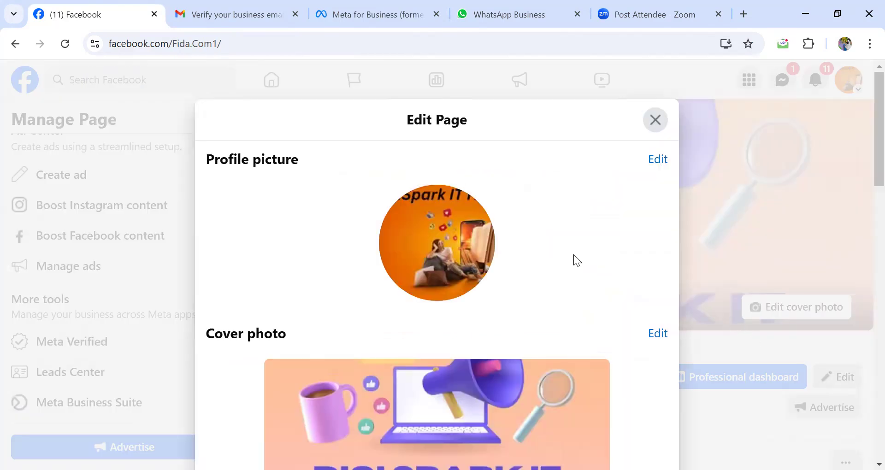
scroll(573, 254, "down", 5)
scroll(574, 305, "up", 5)
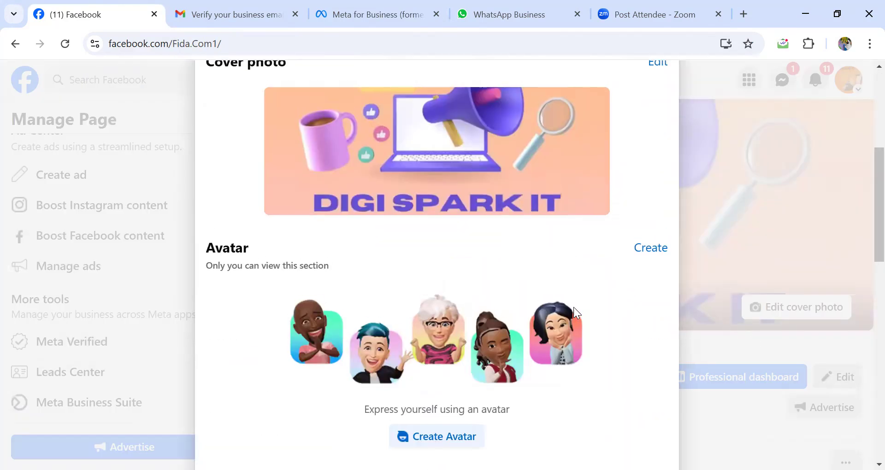
left_click(655, 121)
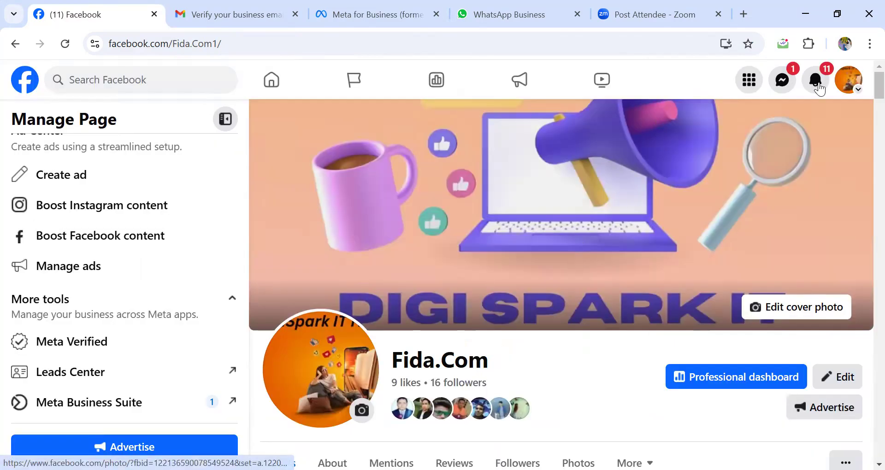
scroll(172, 276, "up", 3)
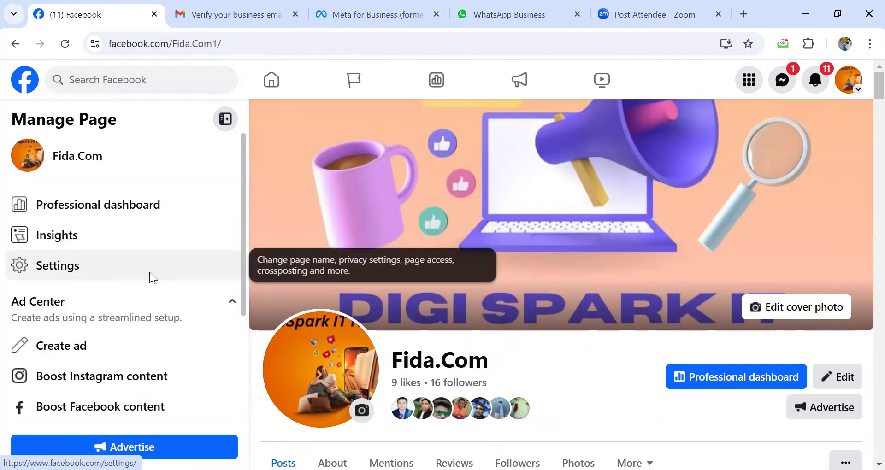
scroll(150, 279, "down", 3)
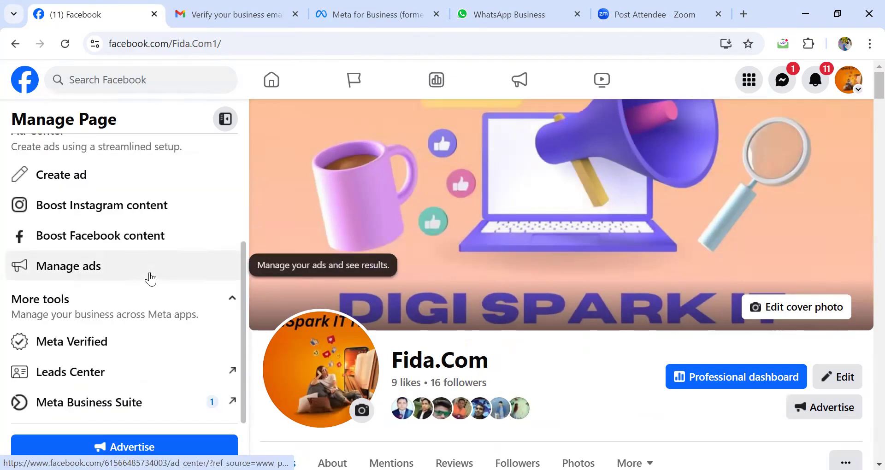
scroll(150, 278, "up", 5)
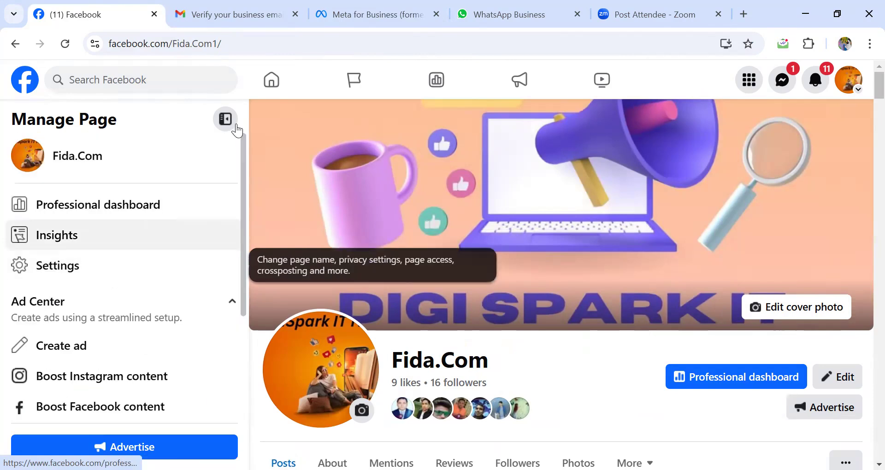
Open the Facebook home feed as Fida.Com and scroll through it.
left_click(271, 81)
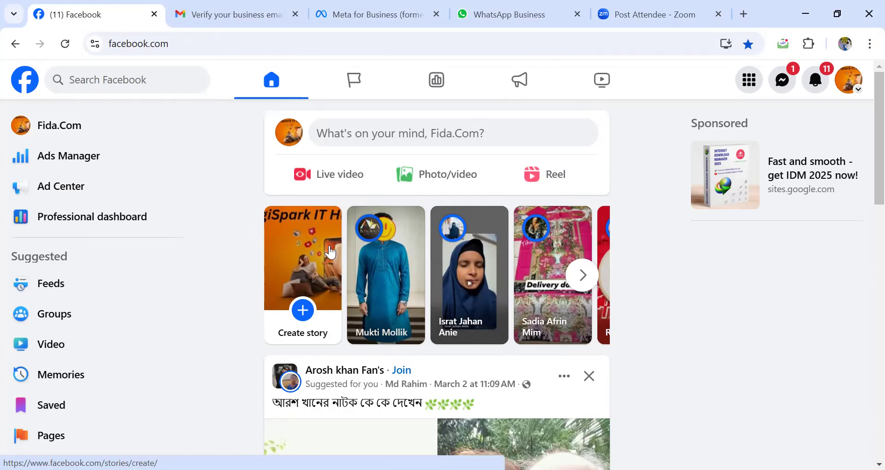
scroll(396, 257, "down", 3)
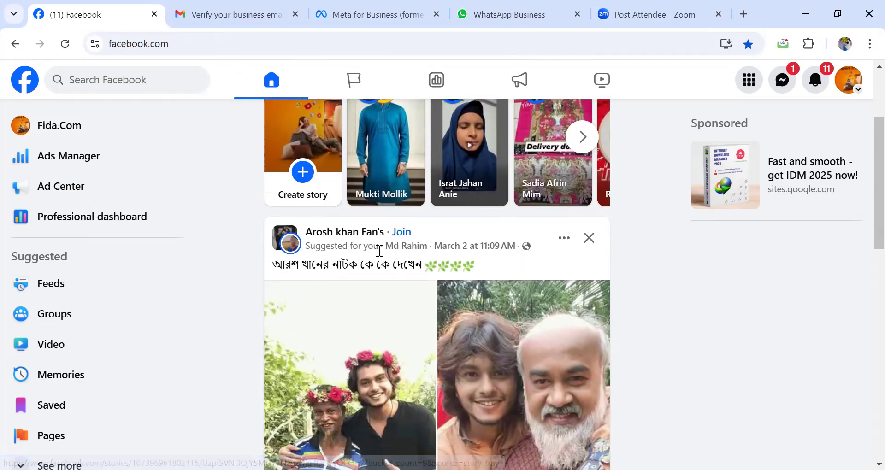
scroll(369, 273, "up", 3)
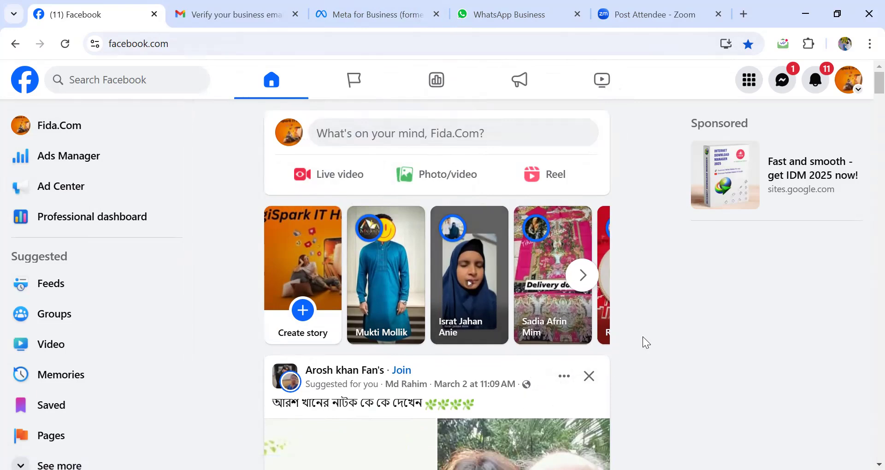
scroll(643, 337, "down", 1)
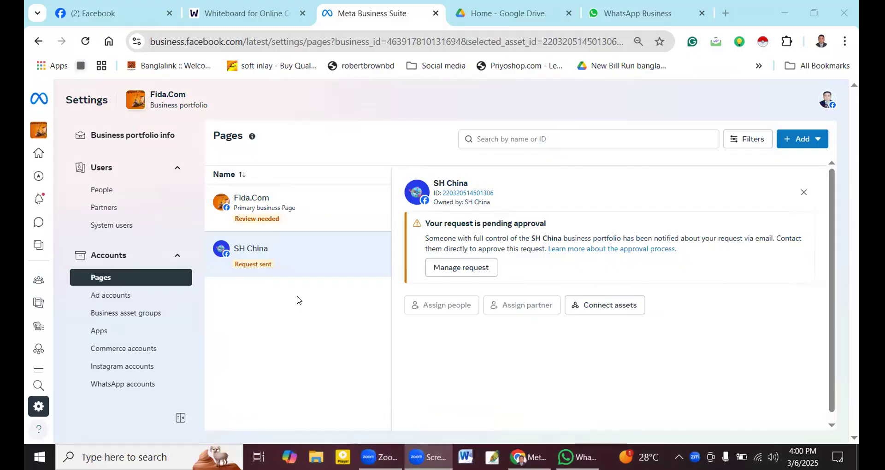
Collapse the Users section in the Fida.Com business portfolio settings.
left_click(296, 310)
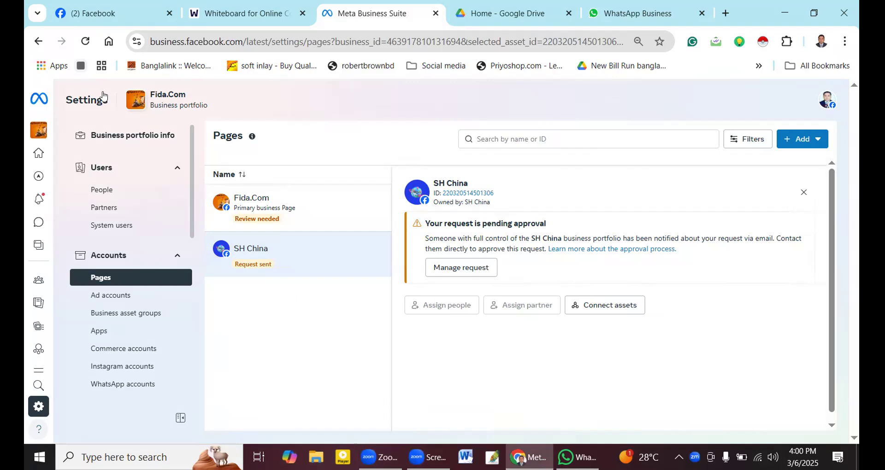
left_click(86, 42)
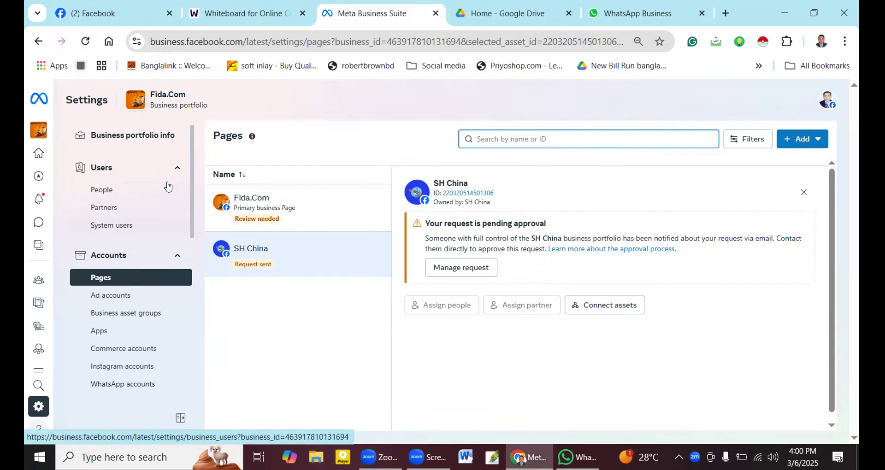
left_click(176, 168)
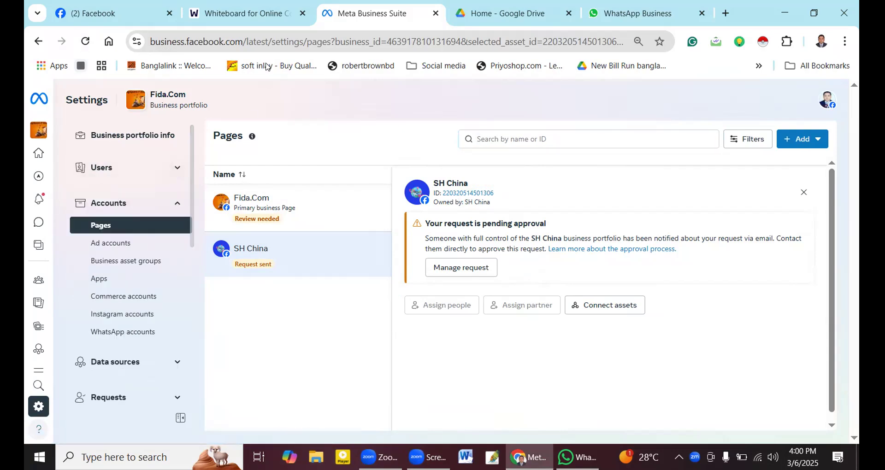
Underline Facebook ad account, organic promotion and paid ads campong on the web whiteboard.
left_click(258, 14)
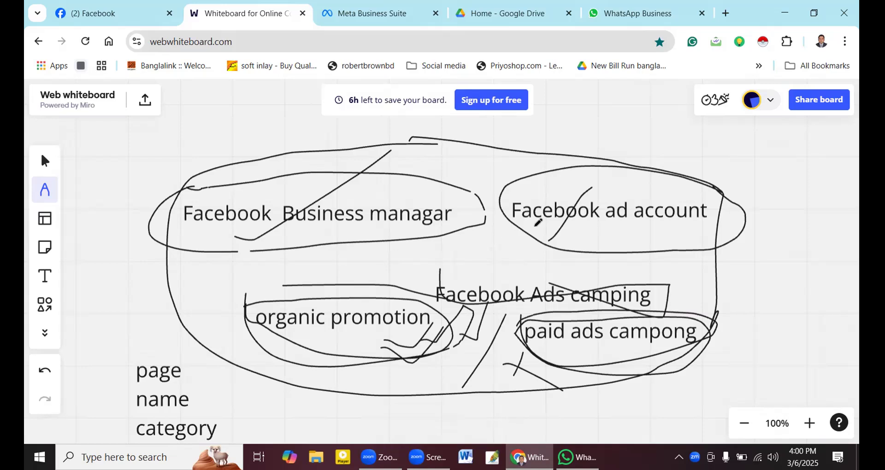
mouse_move(506, 228)
left_mouse_down()
mouse_move(655, 223)
mouse_move(684, 212)
left_mouse_up()
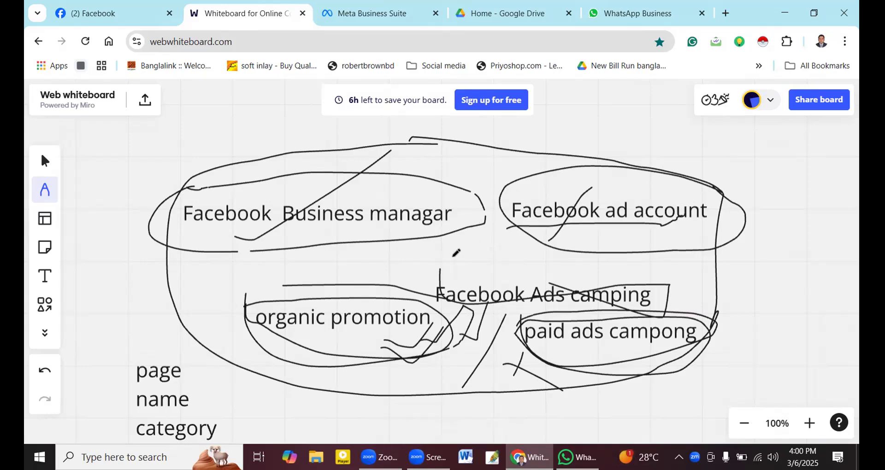
left_click_drag(309, 341, 405, 328)
left_click_drag(571, 350, 654, 336)
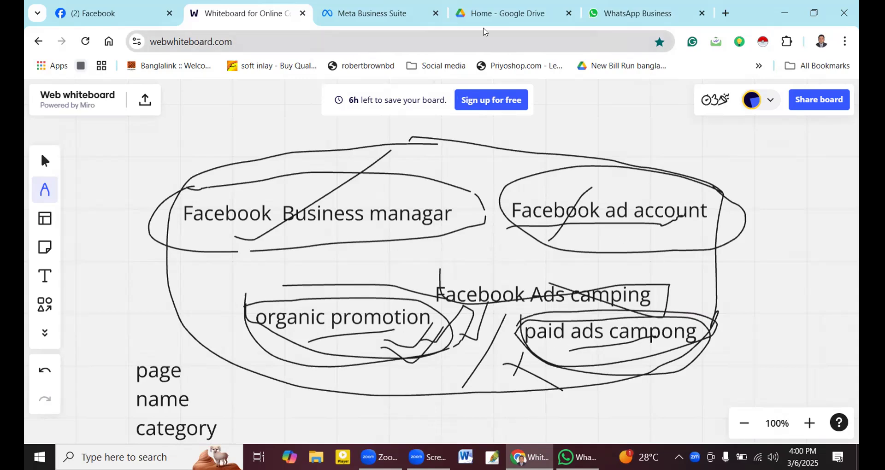
Return to Business Suite settings and open the portfolio's Ad accounts list.
left_click(102, 14)
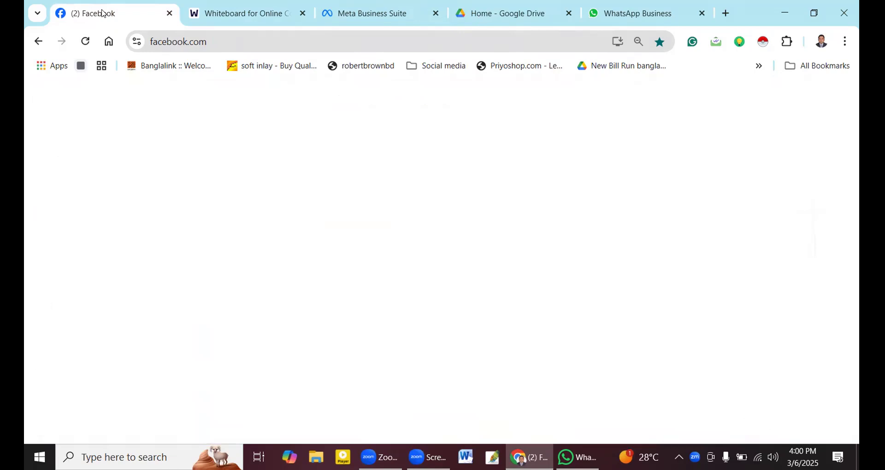
left_click(375, 15)
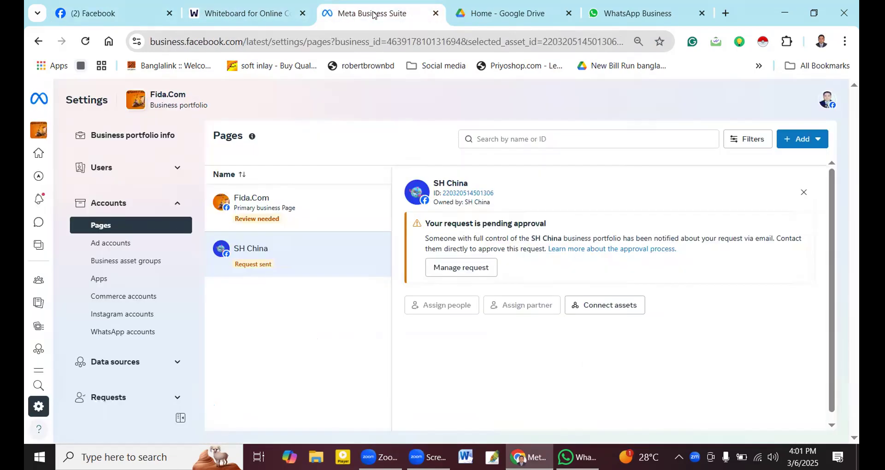
left_click(119, 246)
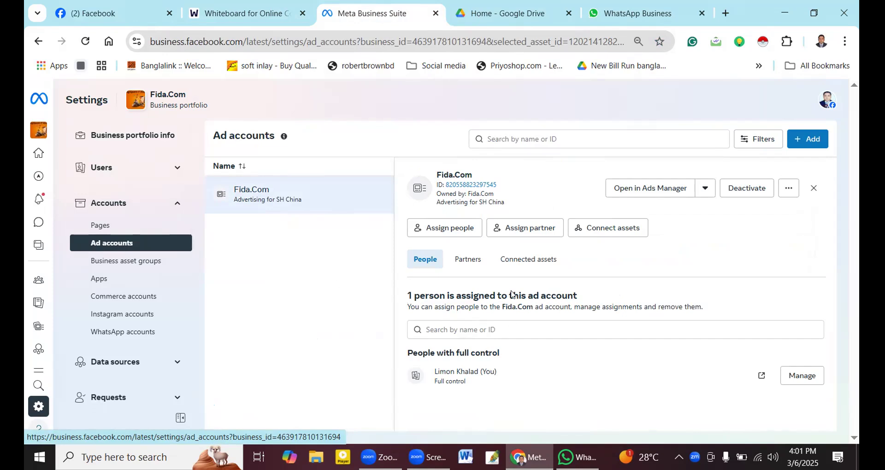
Assign Online Marketing to the Fida.Com ad account with full control to manage ad accounts.
left_click(125, 249)
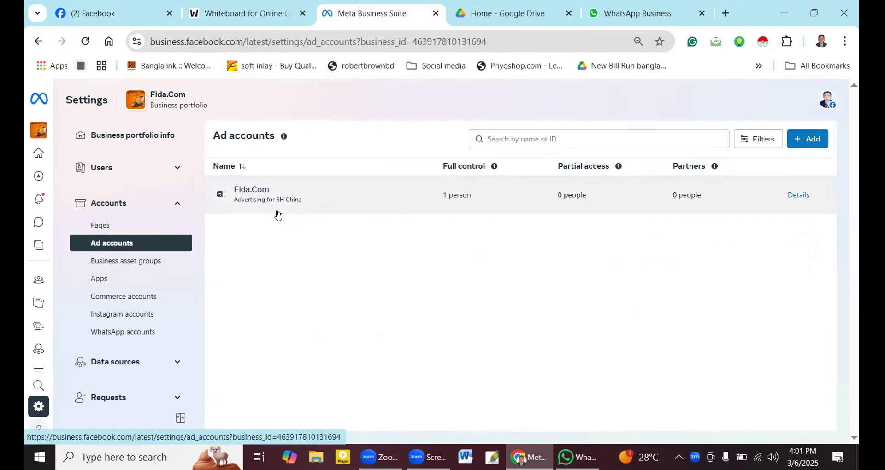
left_click(569, 208)
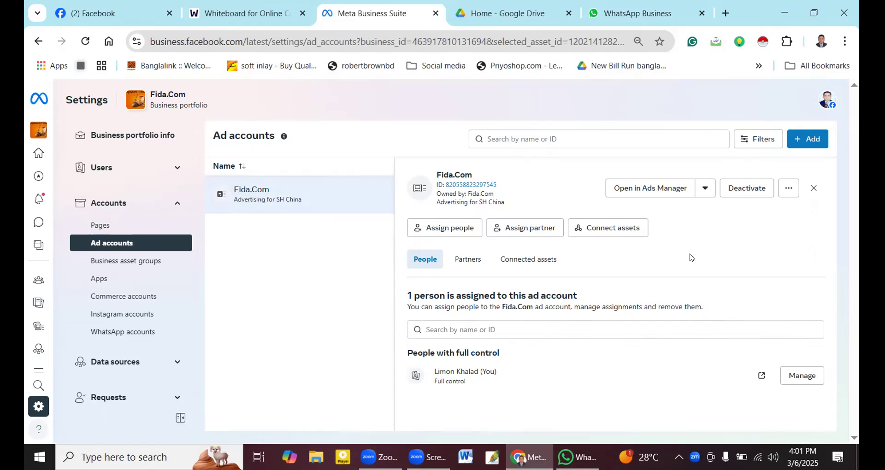
left_click(446, 233)
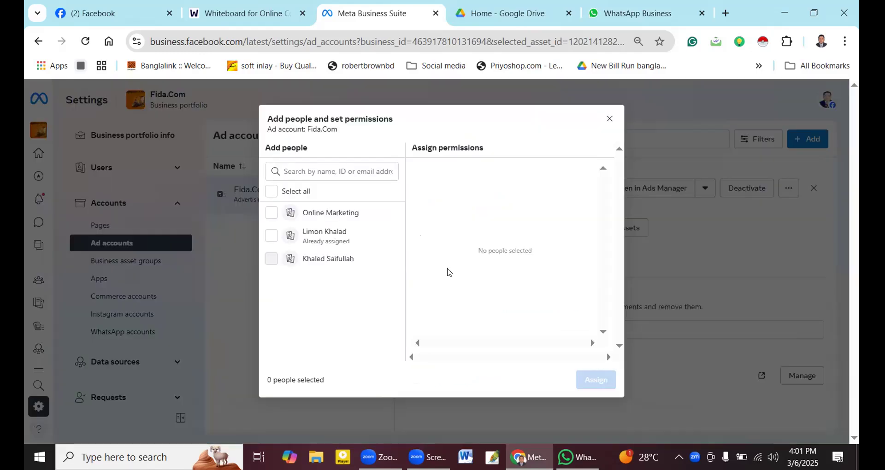
left_click(272, 216)
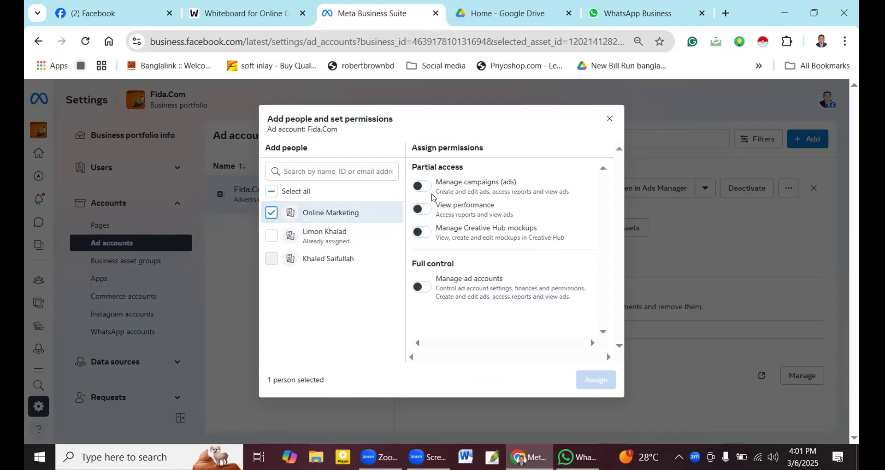
left_click(428, 291)
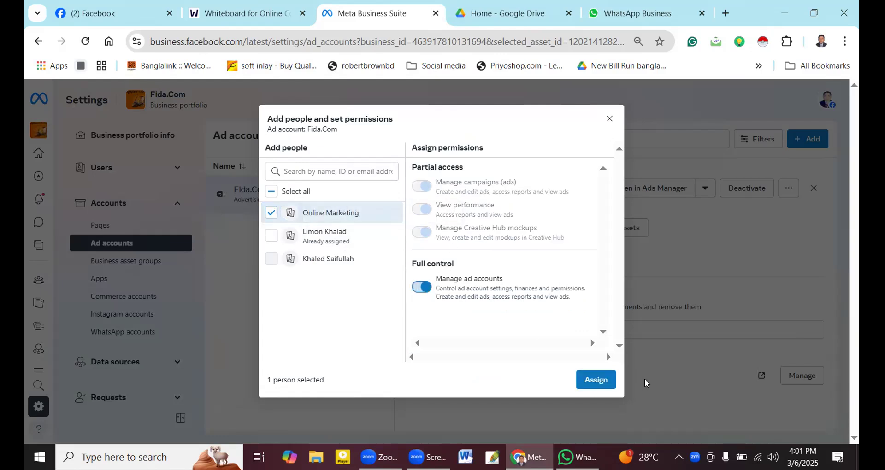
left_click(596, 380)
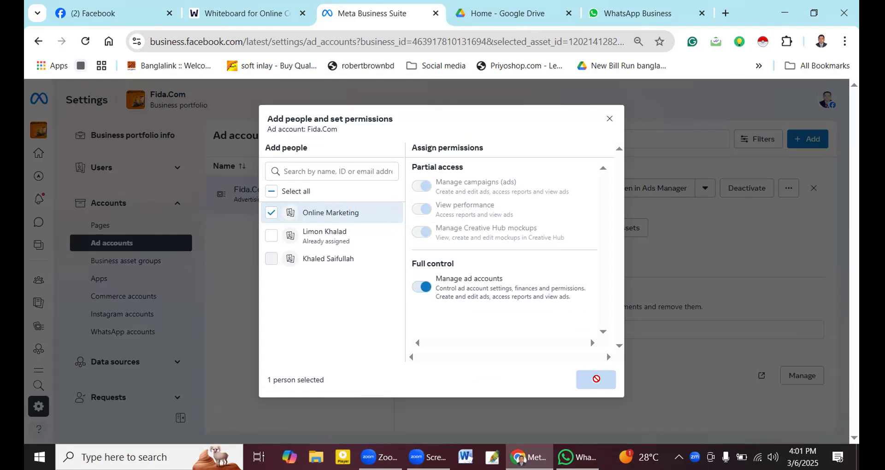
left_click(580, 330)
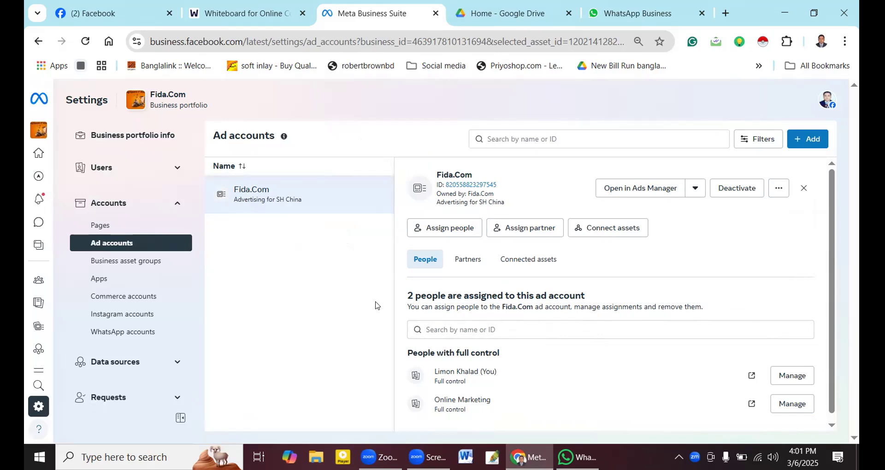
left_click(85, 42)
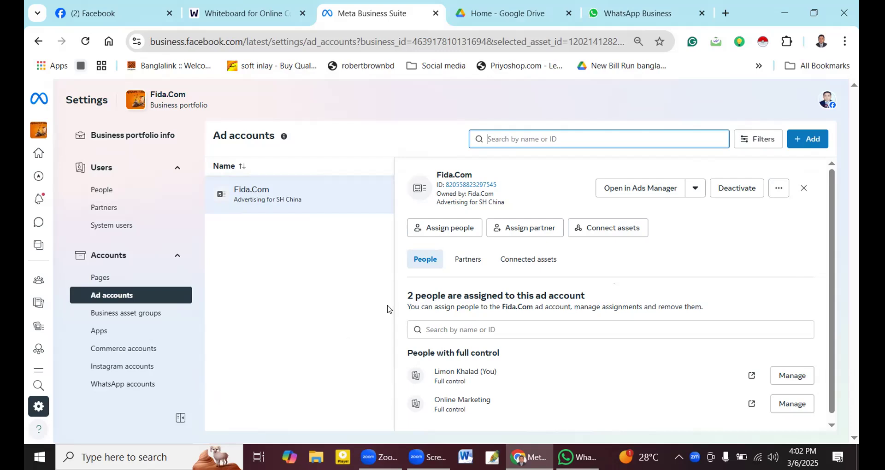
left_click(91, 45)
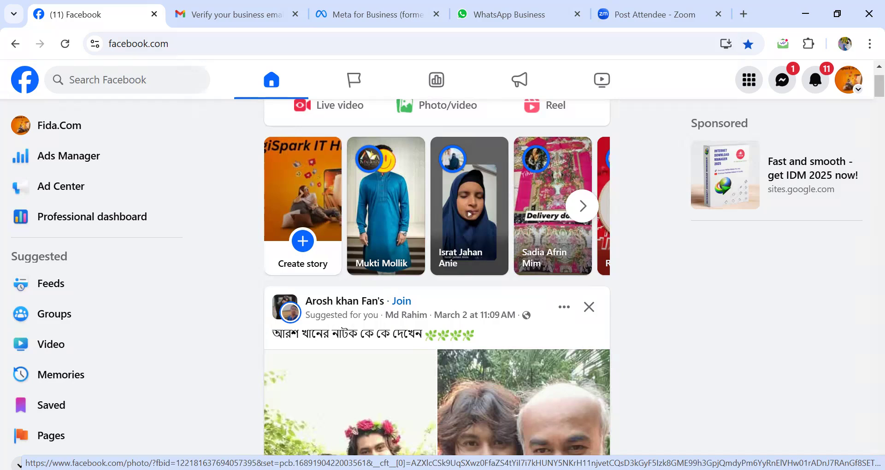
left_click(65, 44)
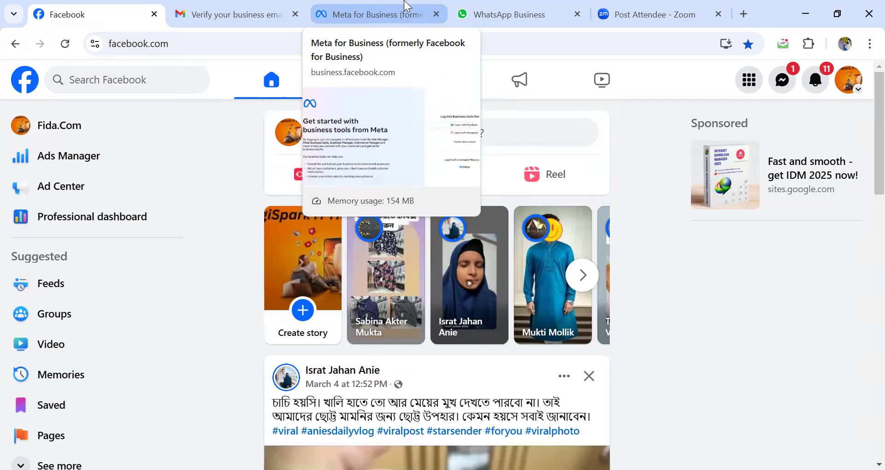
Open Ads Manager from the Facebook shortcuts, close the payment method notice, and return to the feed.
left_click(162, 149)
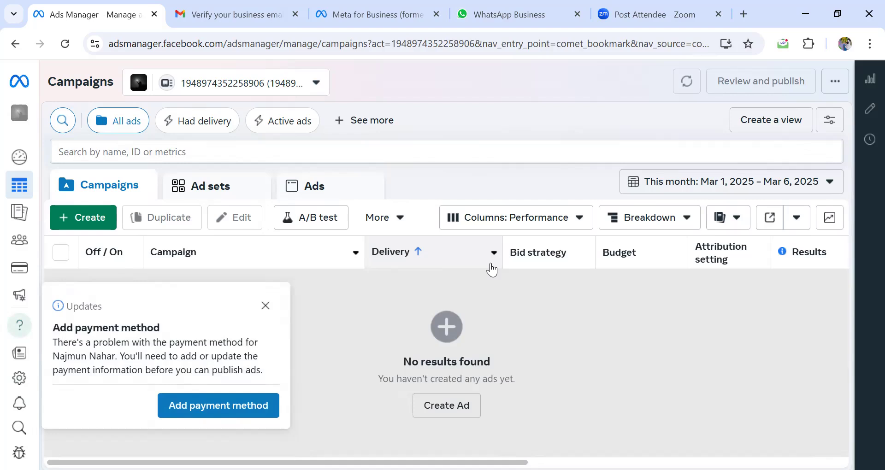
left_click(266, 306)
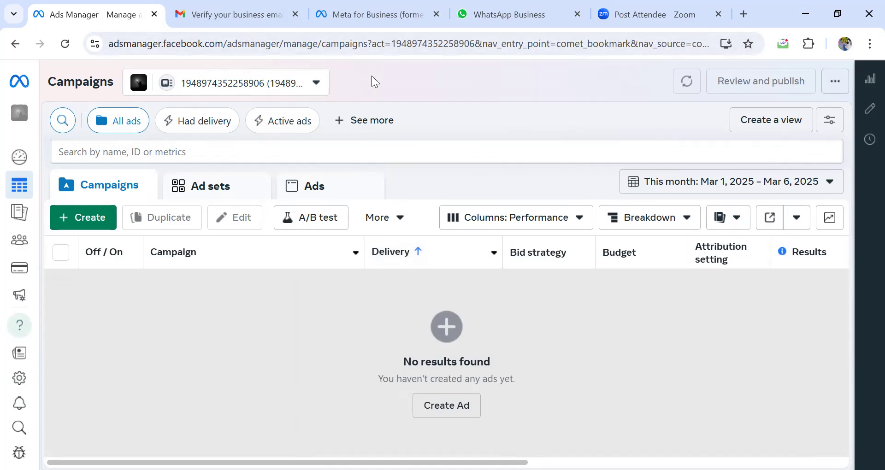
left_click(14, 45)
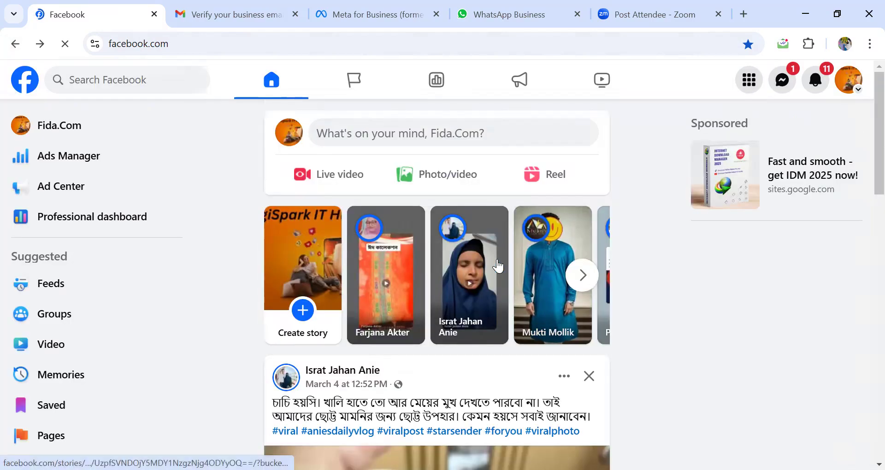
left_click(860, 93)
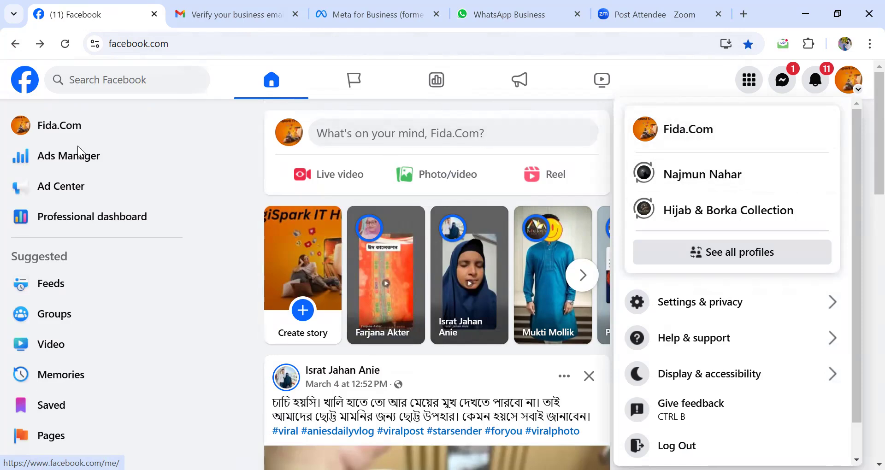
left_click(751, 86)
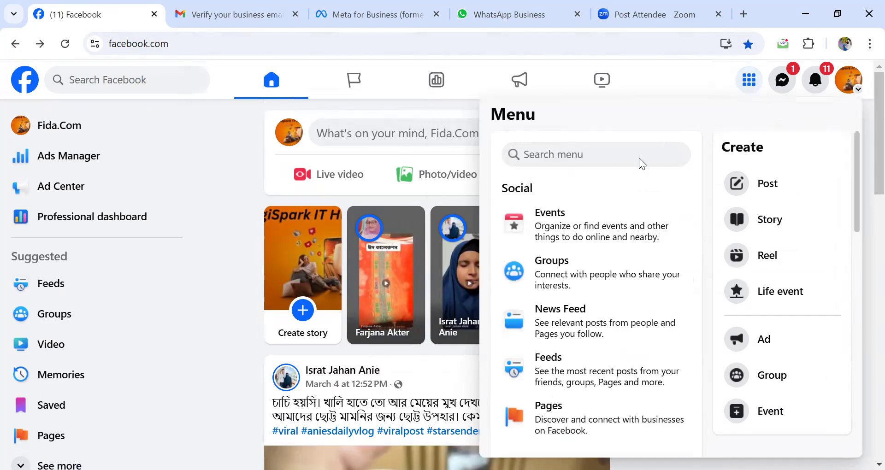
left_click(525, 40)
left_click(206, 157)
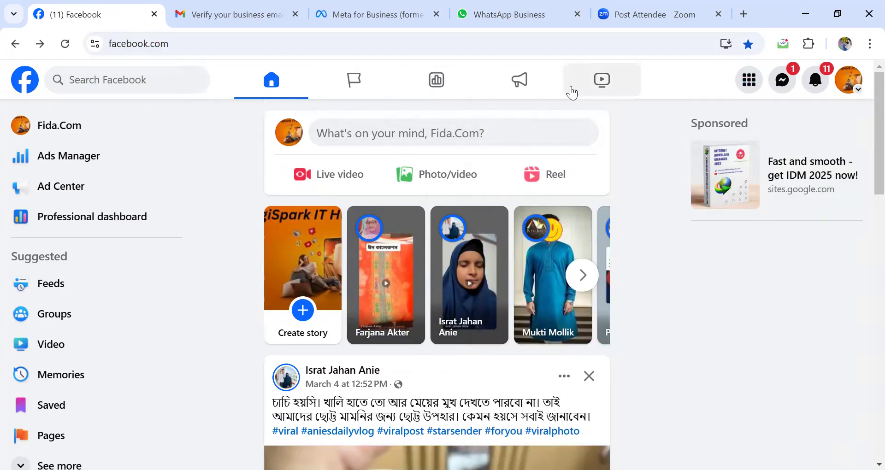
Open Ads Manager through the Facebook menu's Professional section and close the payment method notice.
left_click(750, 81)
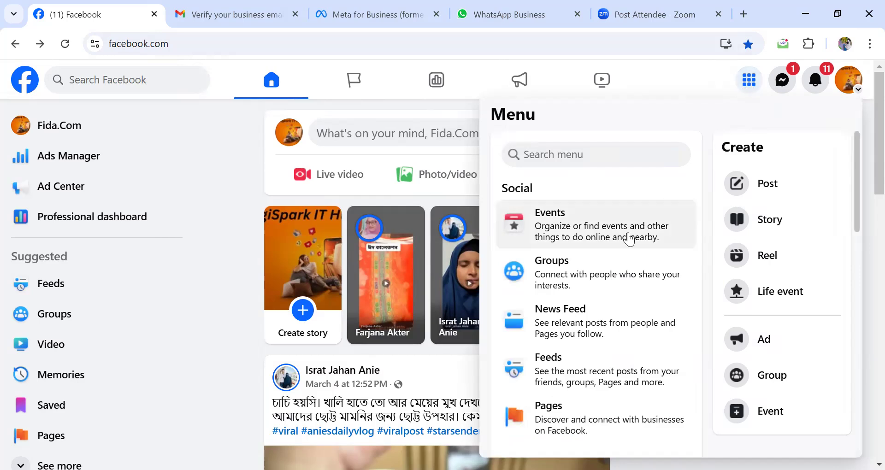
scroll(627, 240, "down", 1)
scroll(621, 262, "down", 5)
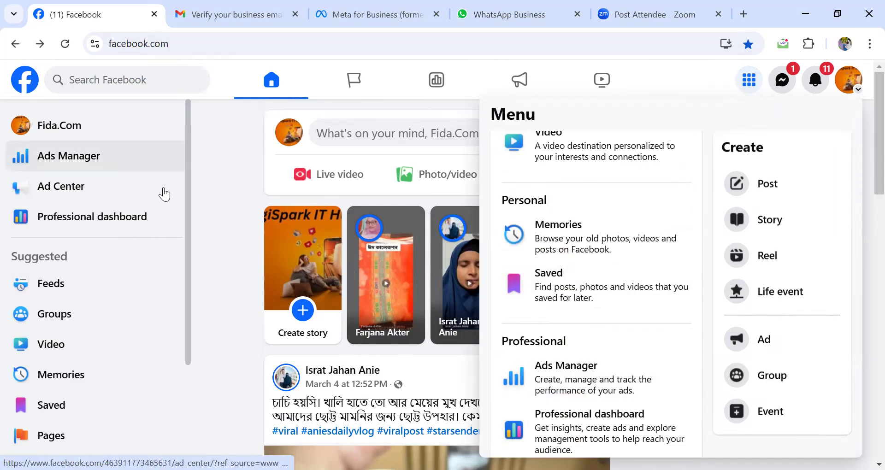
left_click(586, 377)
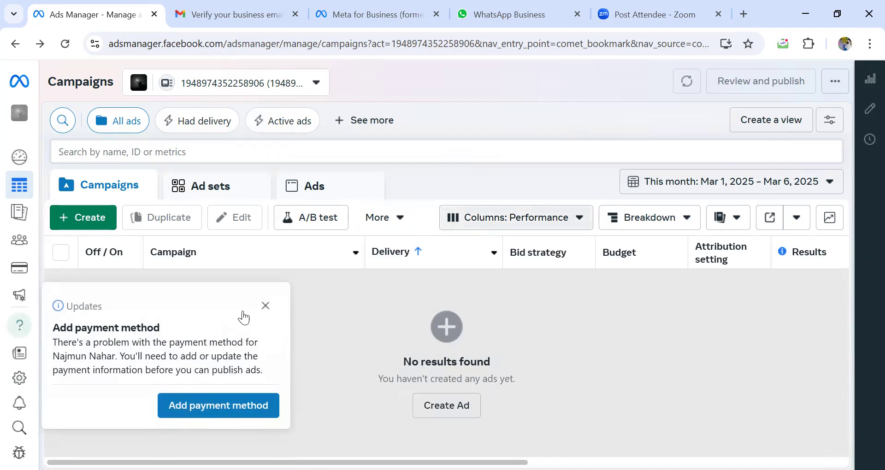
left_click(265, 306)
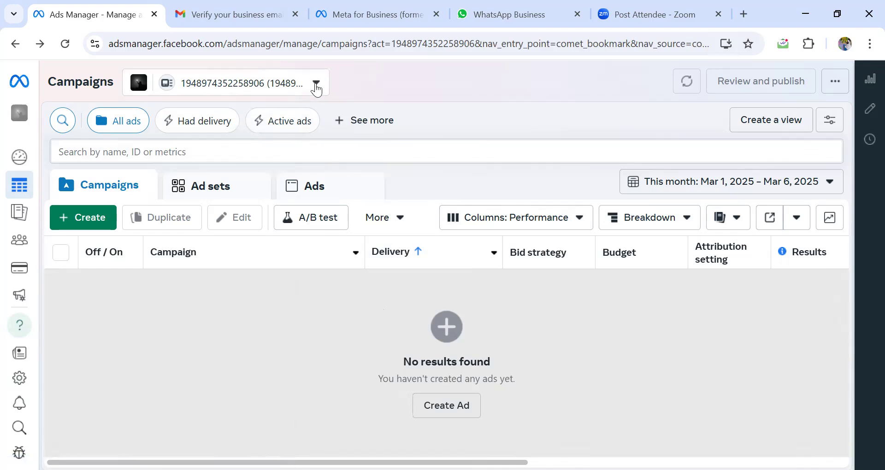
Switch Ads Manager to the Fida.Com ad account in the Fida.Com business portfolio.
left_click(317, 84)
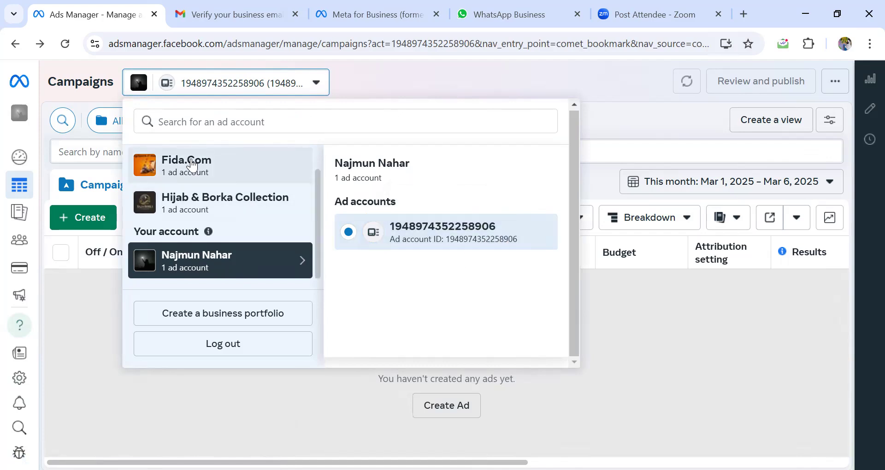
left_click(193, 166)
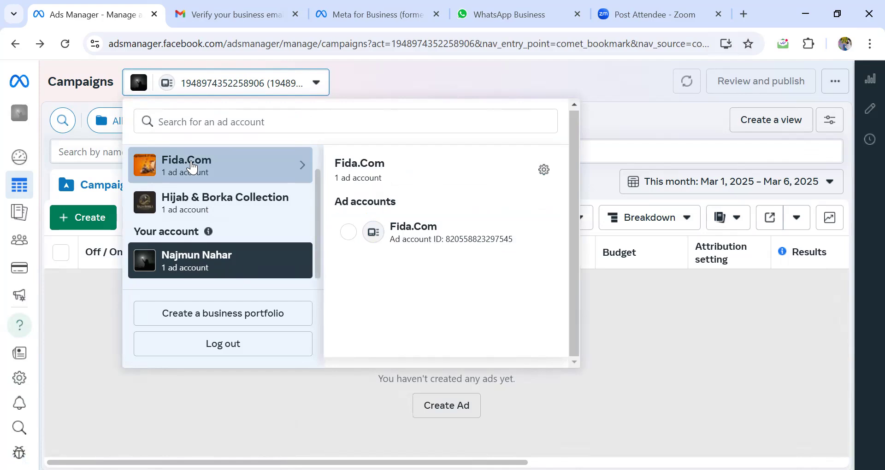
left_click(349, 233)
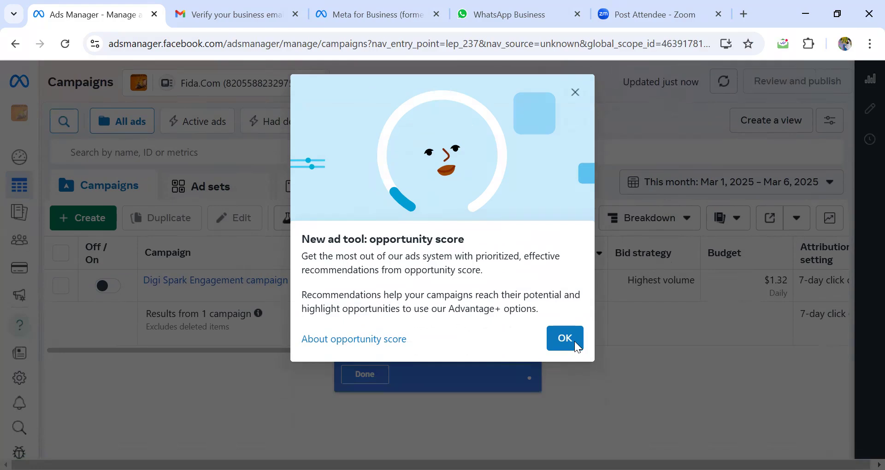
Dismiss the opportunity score introduction and the column filter tips in Ads Manager.
left_click(575, 347)
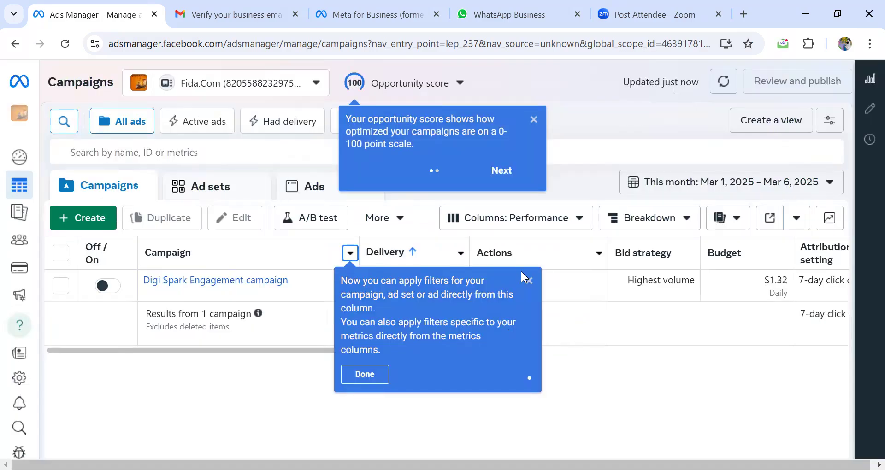
left_click(503, 169)
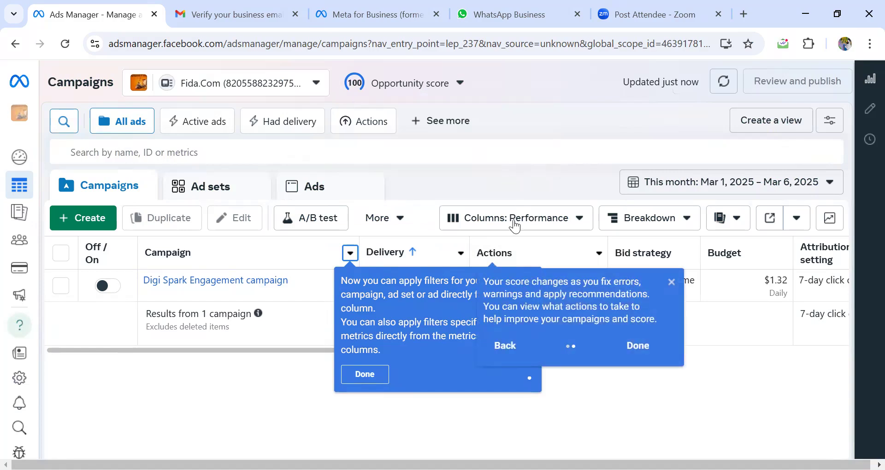
left_click(636, 347)
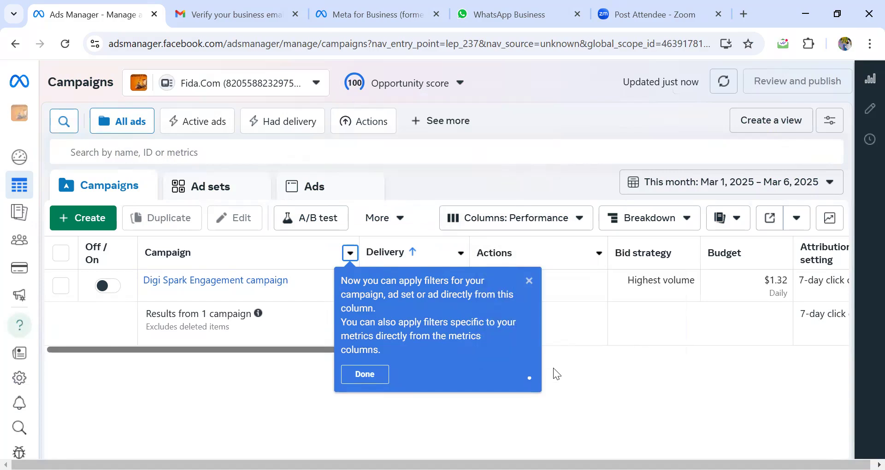
left_click(530, 280)
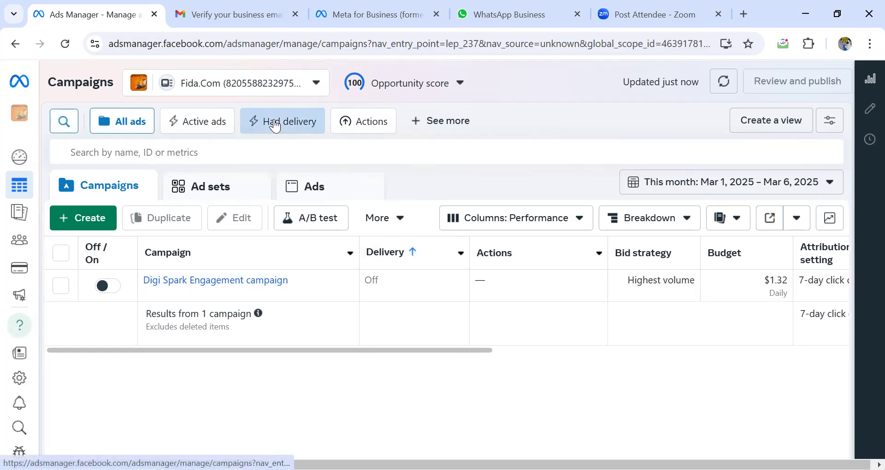
Open the ad account switcher and view the Hijab & Borka Collection portfolio's ad accounts.
left_click(207, 86)
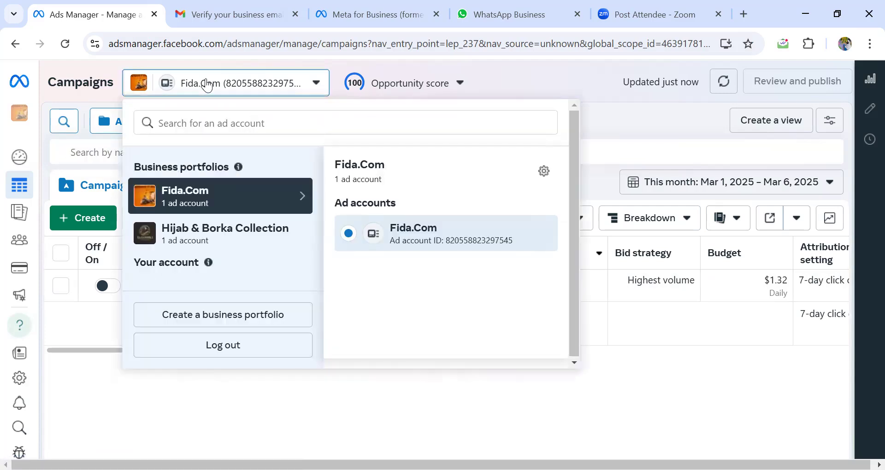
left_click(215, 232)
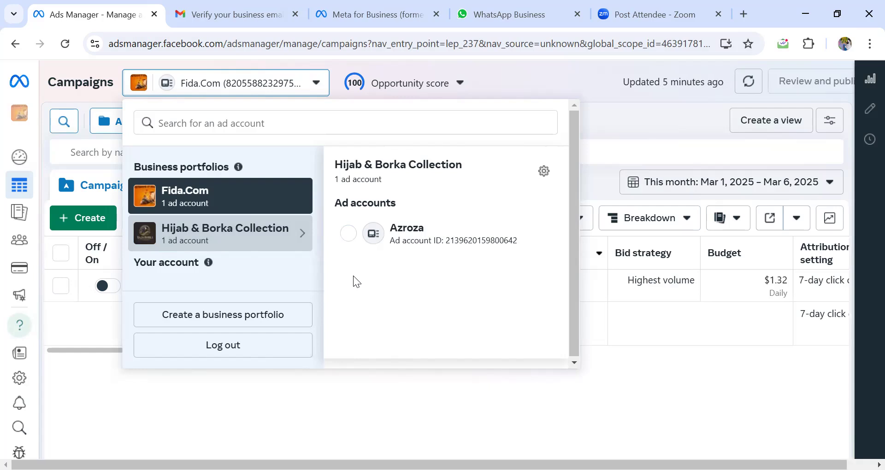
left_click(271, 88)
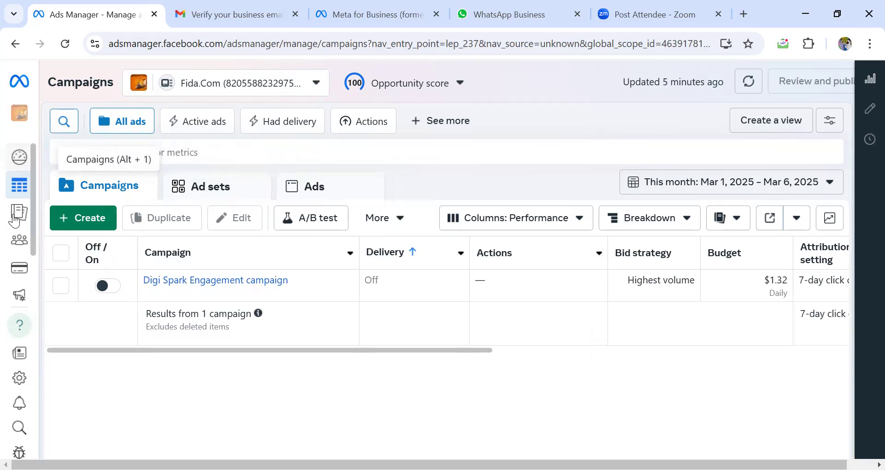
Open the business portfolio settings People page from Ads Manager.
mouse_move(30, 389)
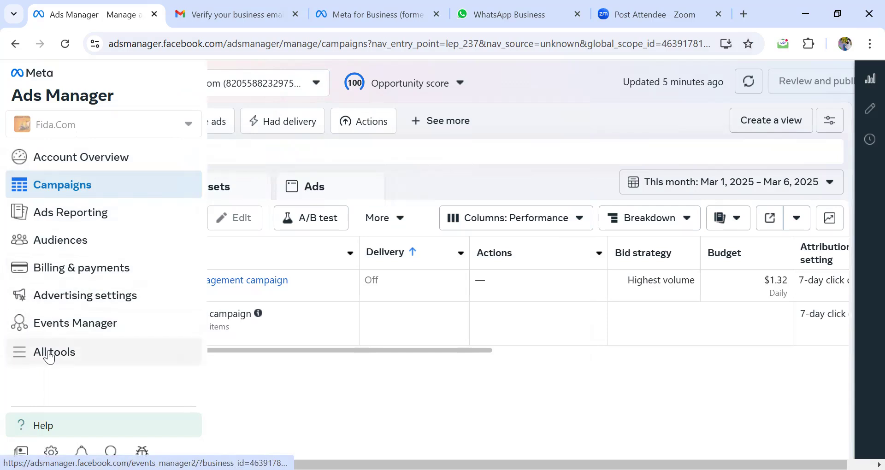
left_click(51, 453)
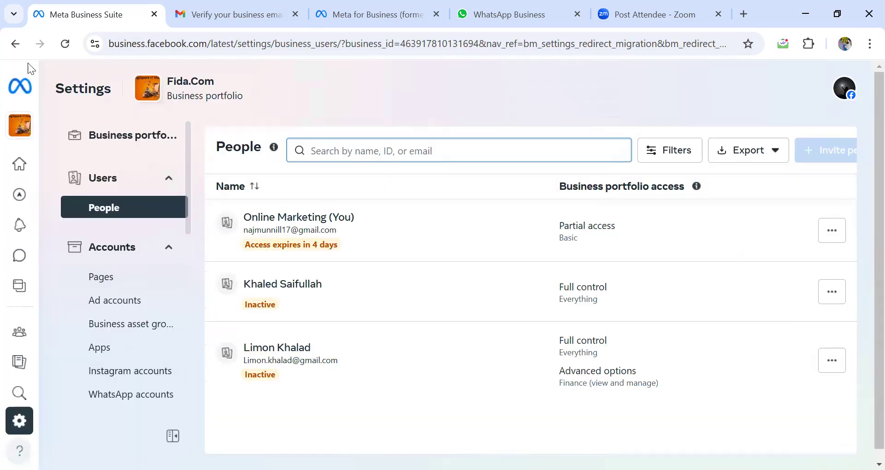
Return to Facebook and switch the active profile to Fida.Com.
left_click(16, 45)
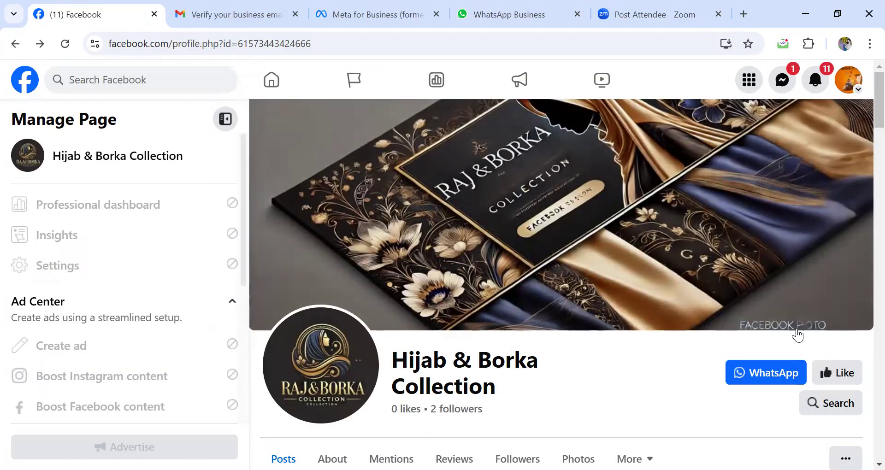
left_click(856, 95)
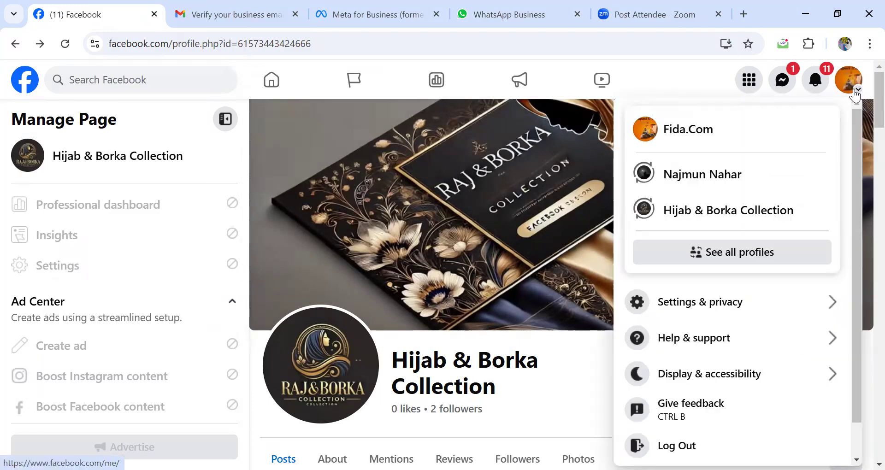
left_click(754, 129)
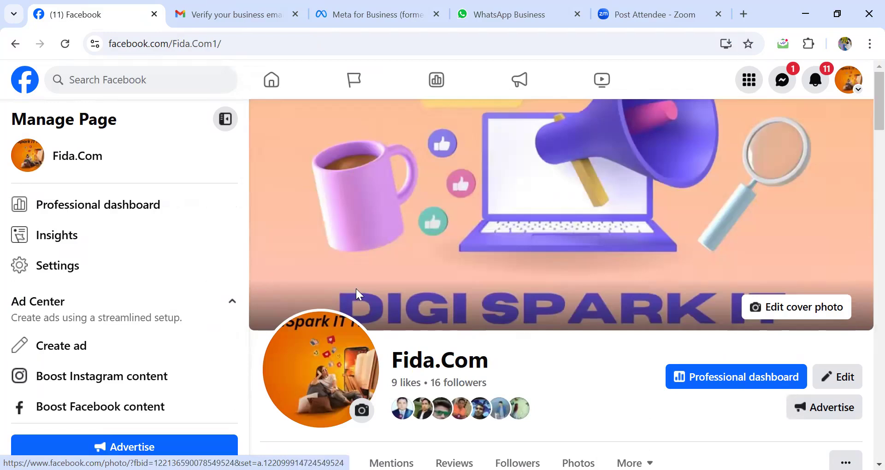
Close the Meta for Business login tab and return to the Fida.Com Facebook Page tab.
scroll(577, 250, "down", 1)
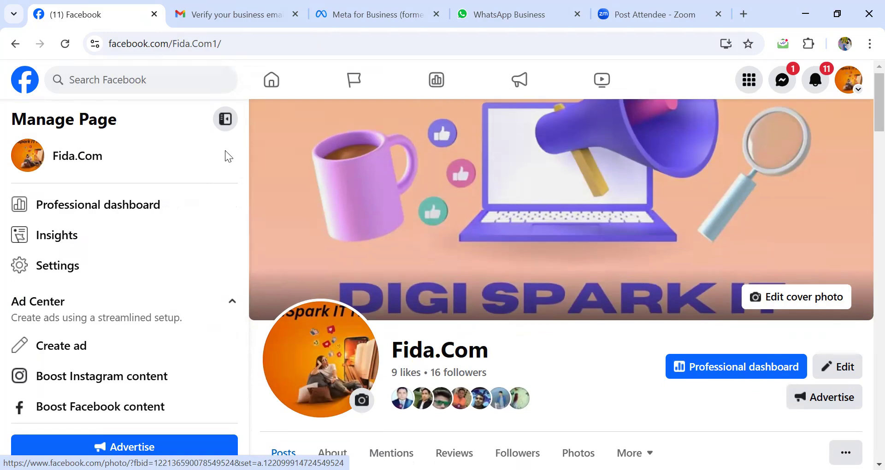
scroll(514, 166, "down", 4)
scroll(129, 313, "down", 4)
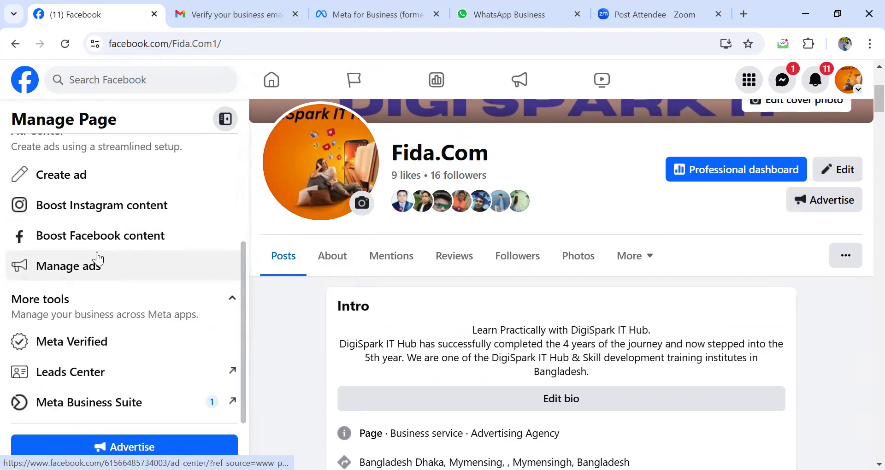
scroll(594, 311, "up", 4)
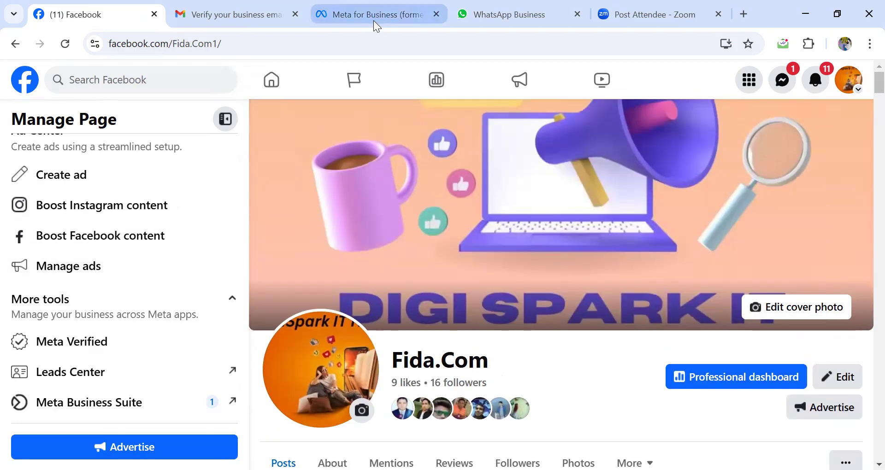
left_click(377, 26)
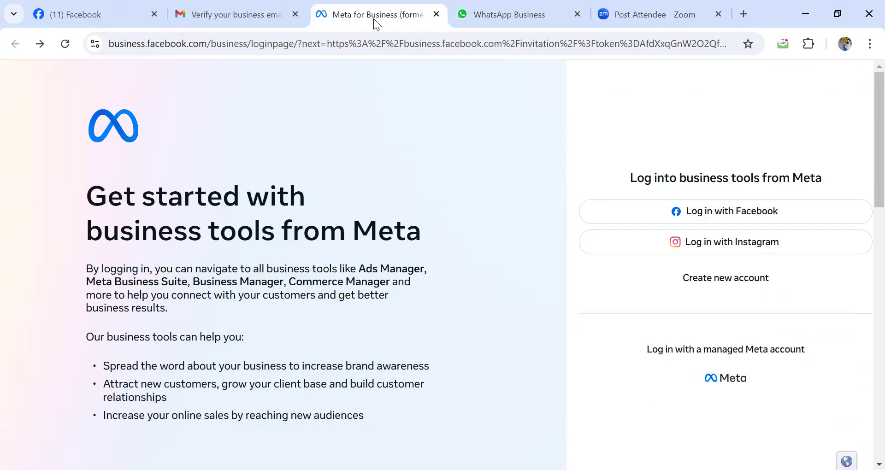
left_click(436, 15)
left_click(102, 18)
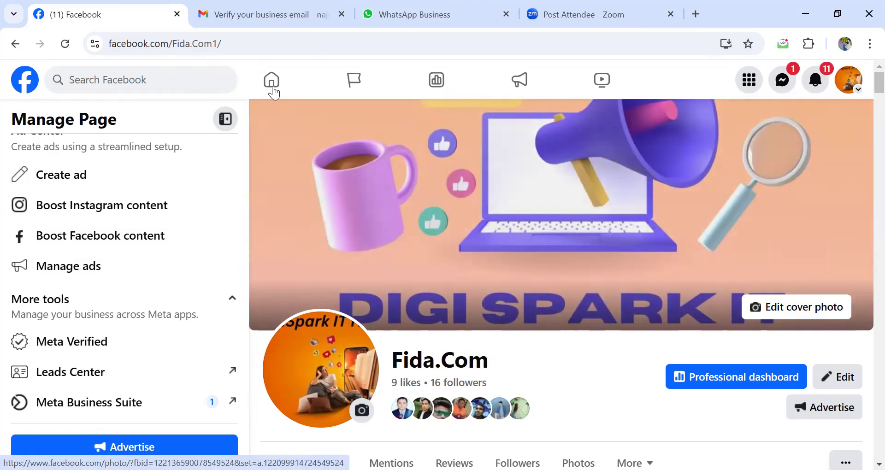
Go to the Facebook home feed and open Ads Manager from the main menu.
left_click(269, 92)
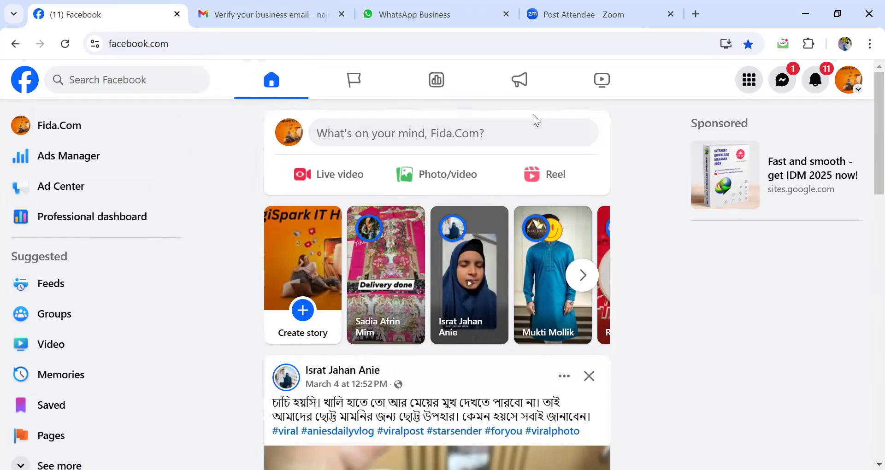
left_click(749, 88)
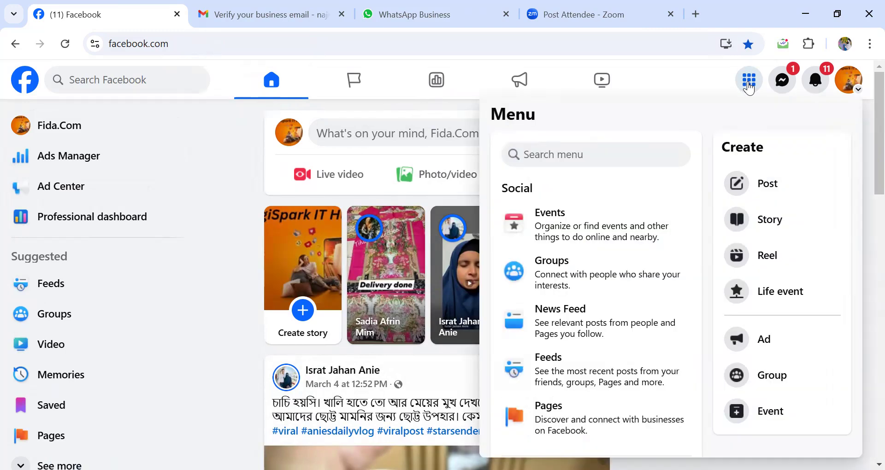
scroll(595, 233, "down", 6)
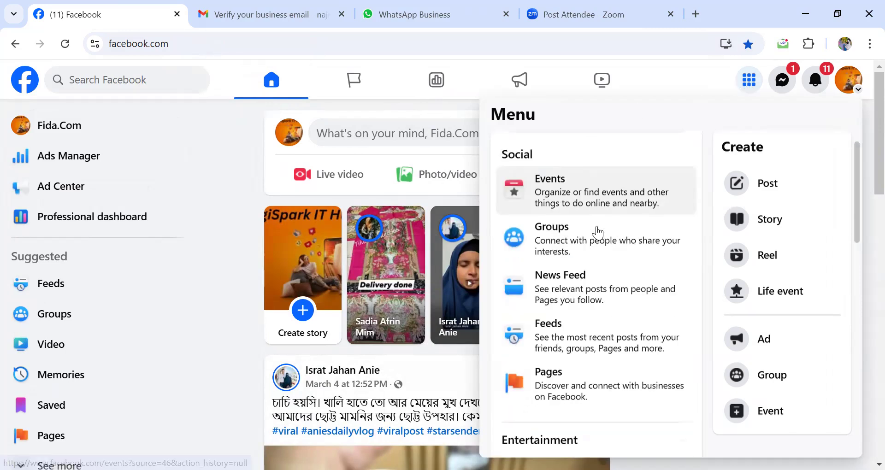
scroll(590, 233, "down", 3)
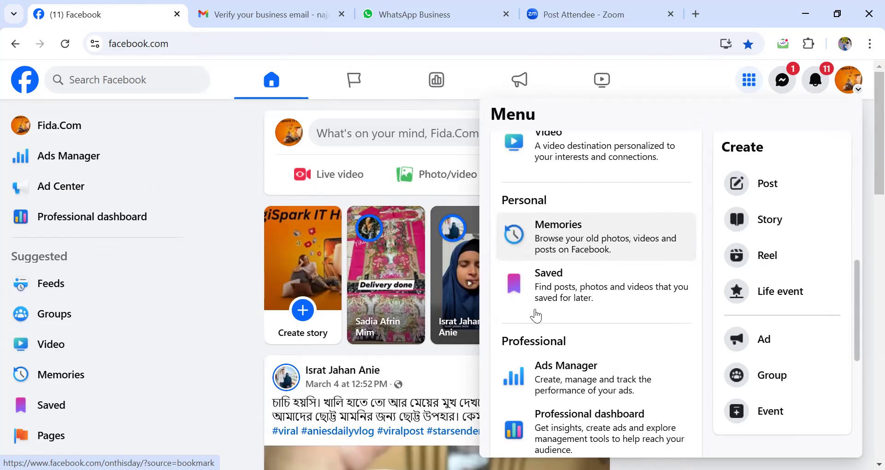
left_click(564, 368)
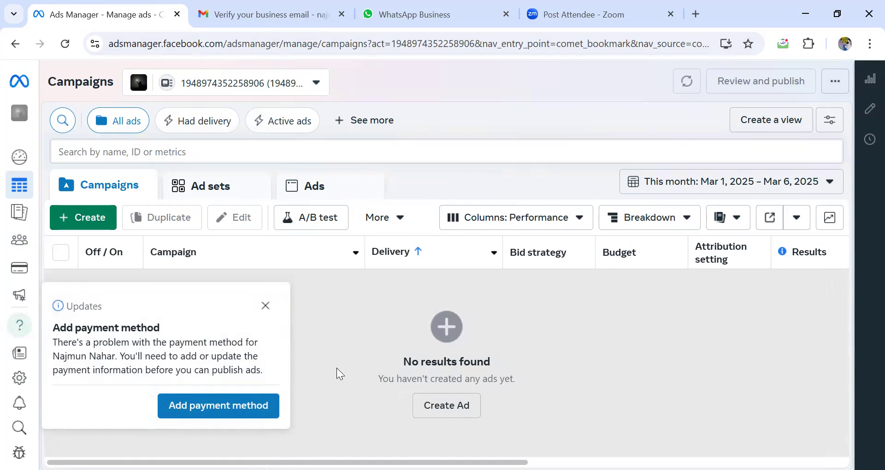
Dismiss the payment method notice and switch Ads Manager to the Fida.Com portfolio's Fida.Com ad account.
left_click(265, 306)
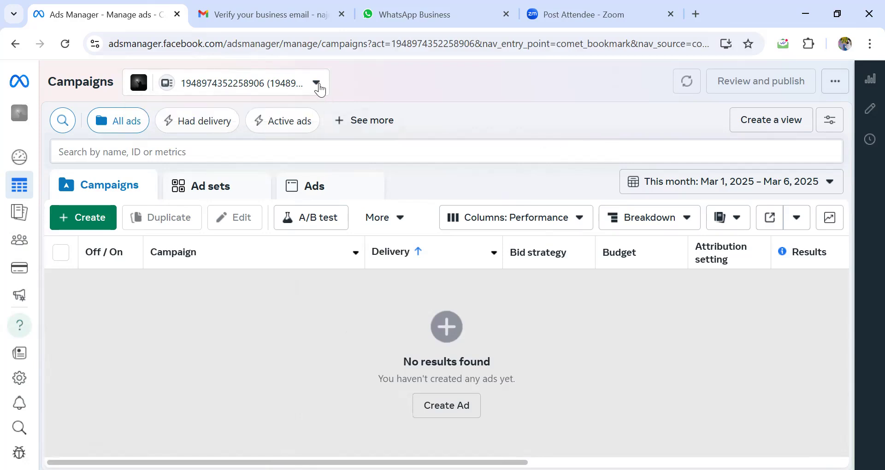
left_click(315, 86)
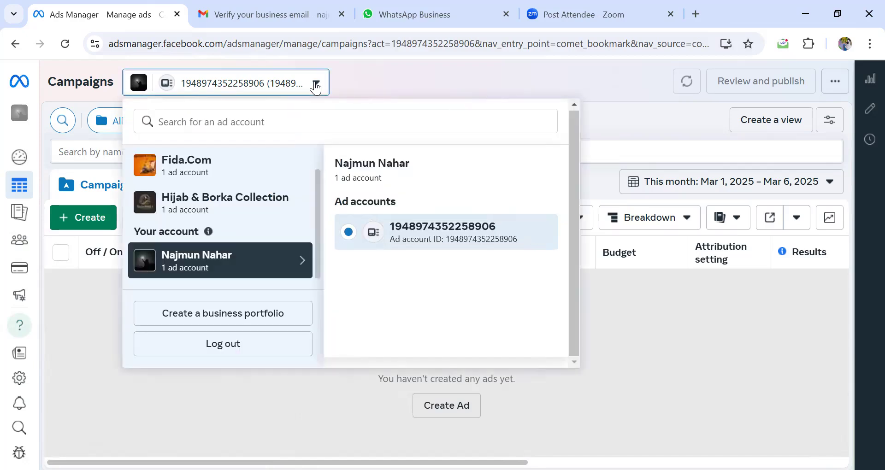
mouse_move(261, 175)
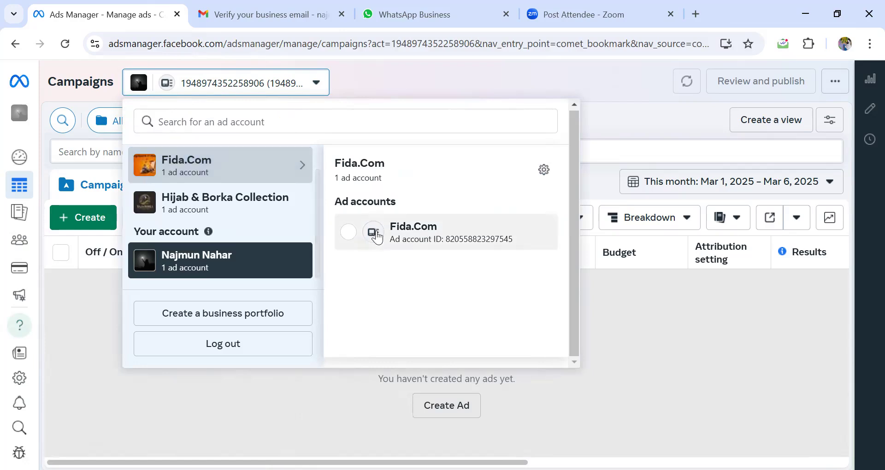
left_click(376, 234)
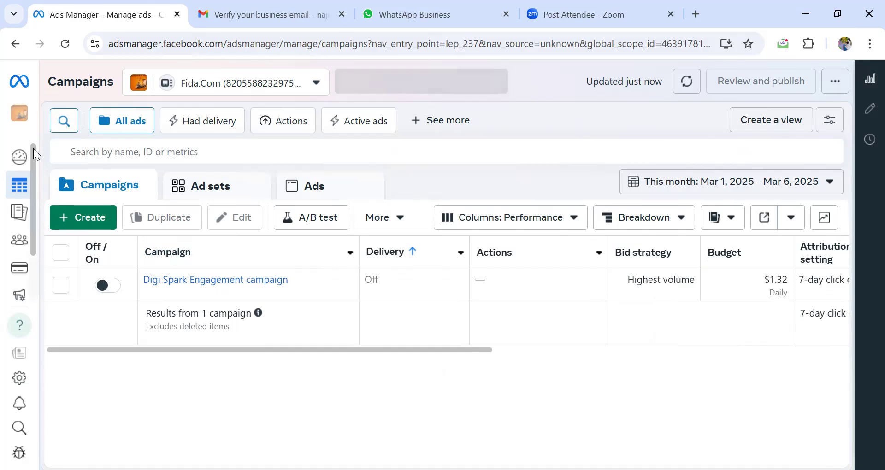
Open Billing & payments from the All tools shortcuts.
mouse_move(21, 179)
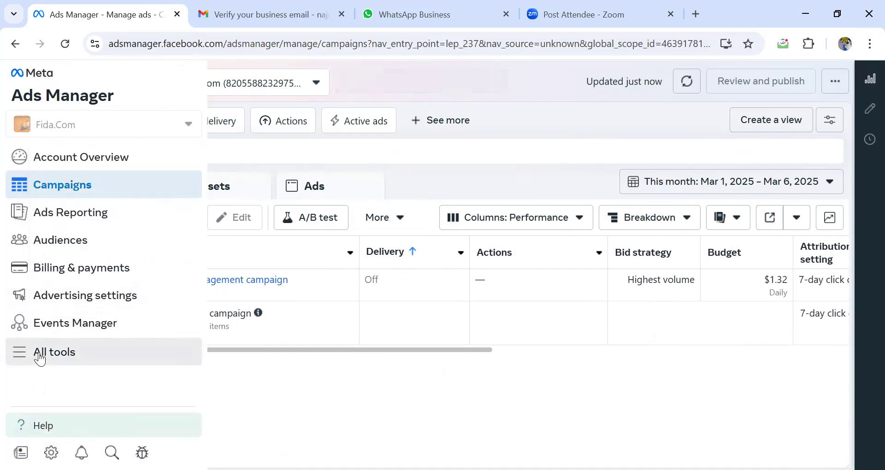
left_click(40, 359)
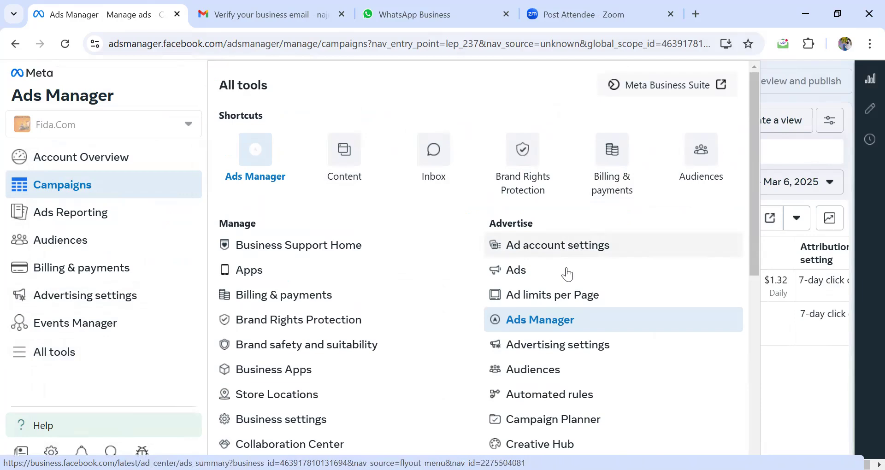
left_click(603, 162)
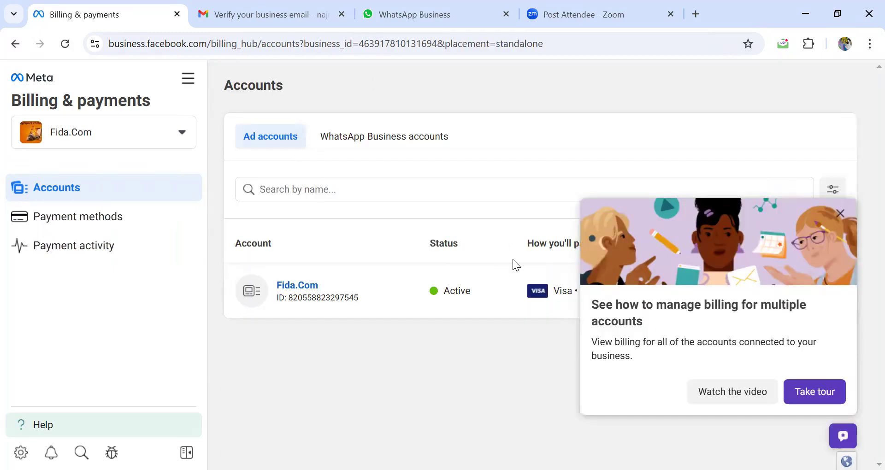
Step through the accounts tour on the Billing & payments page to the end.
left_click(809, 388)
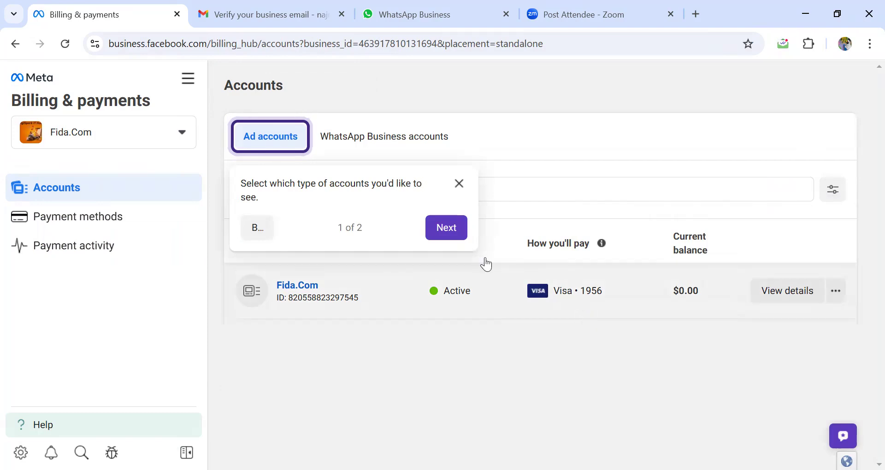
left_click(435, 227)
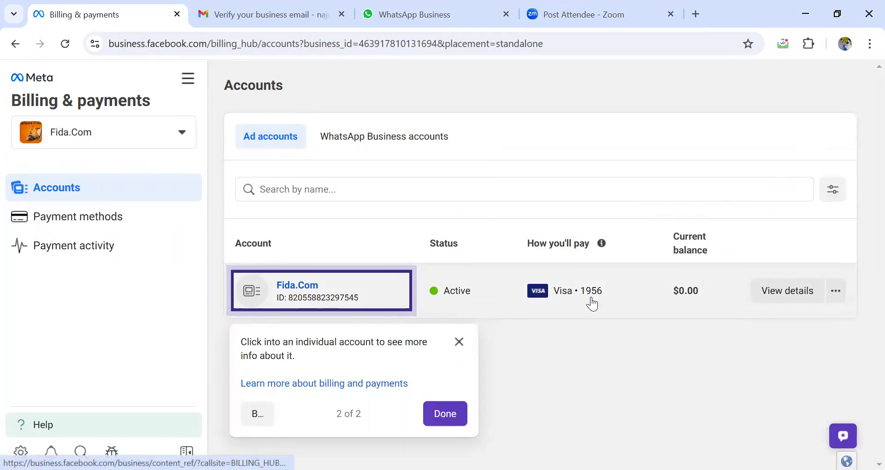
left_click(446, 415)
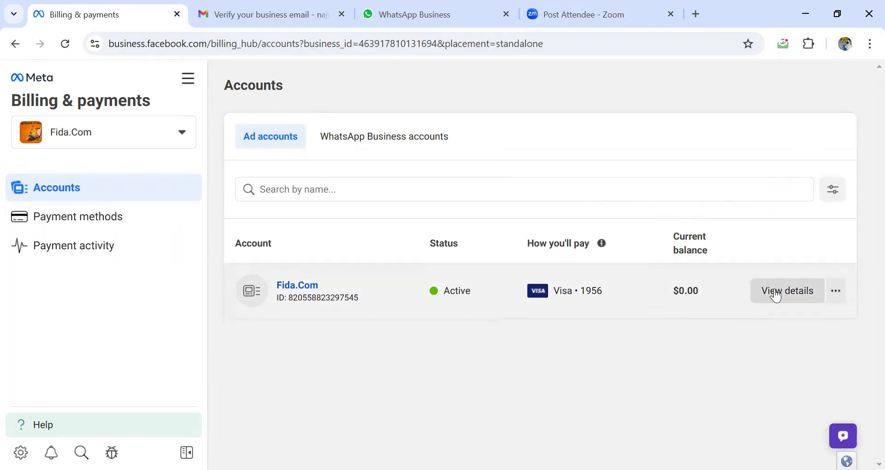
Open the Fida.Com ad account's billing details and step through its billing tour.
left_click(779, 288)
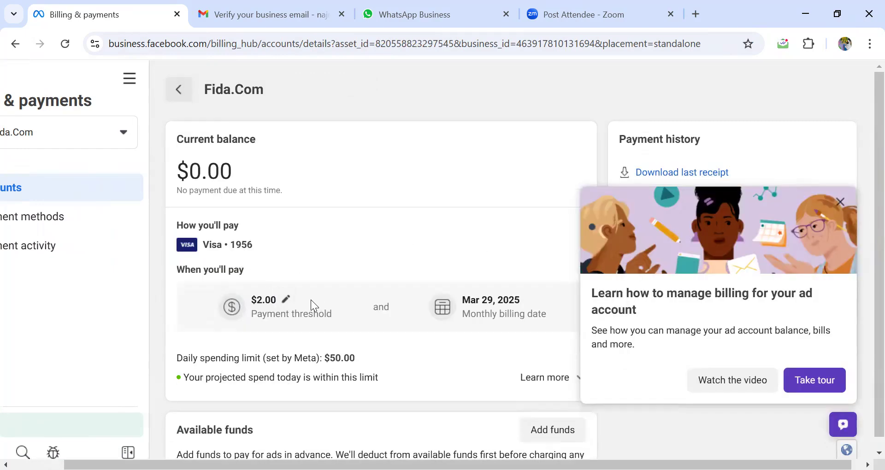
scroll(461, 292, "down", 3)
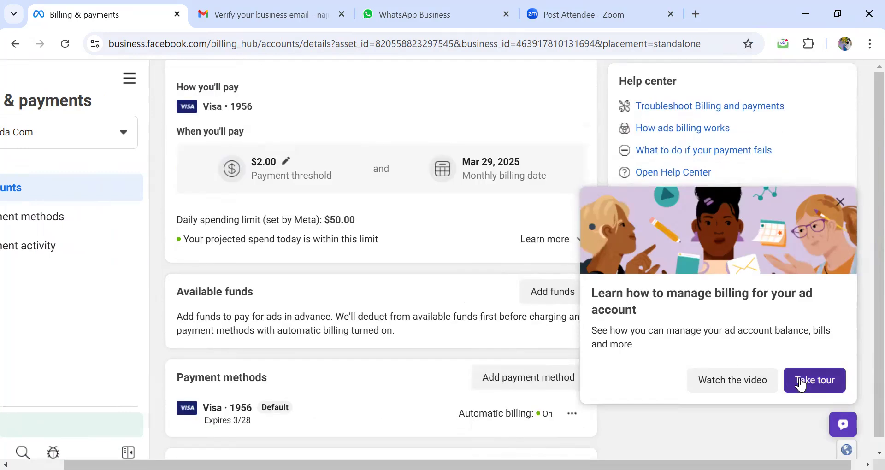
left_click(815, 381)
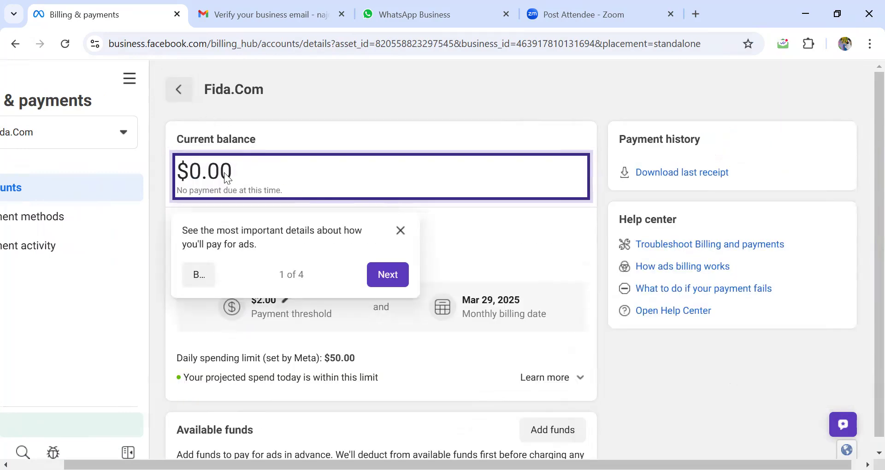
left_click(386, 277)
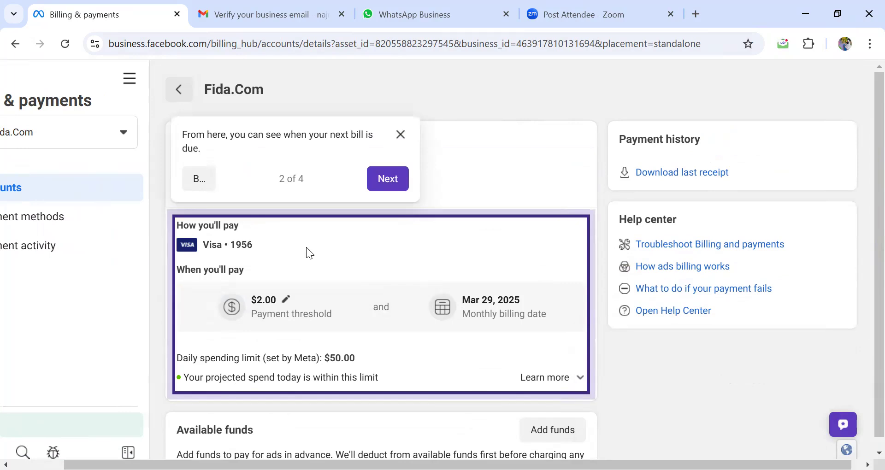
left_click(386, 179)
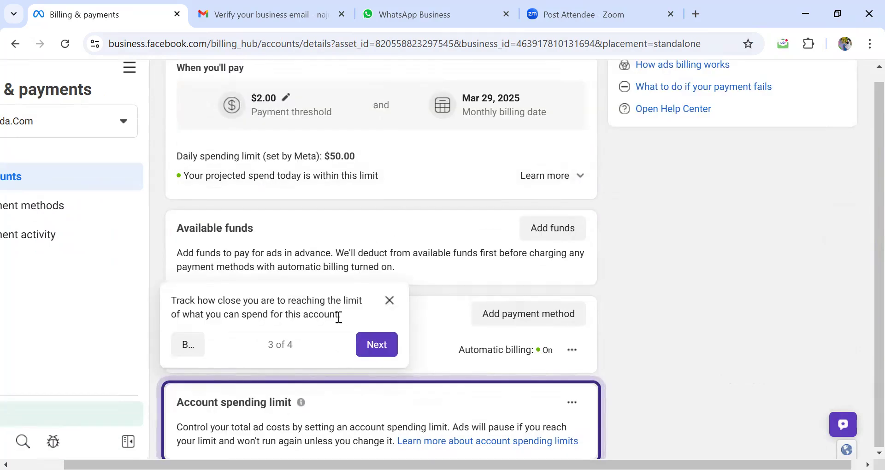
left_click(376, 345)
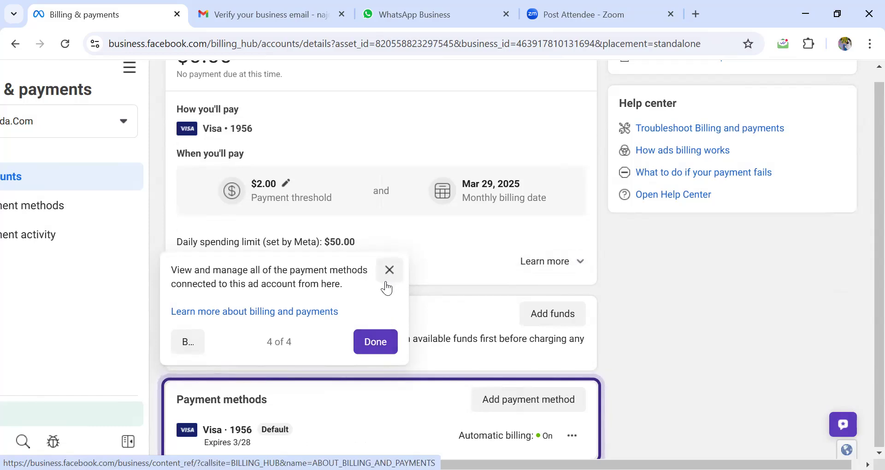
left_click(381, 342)
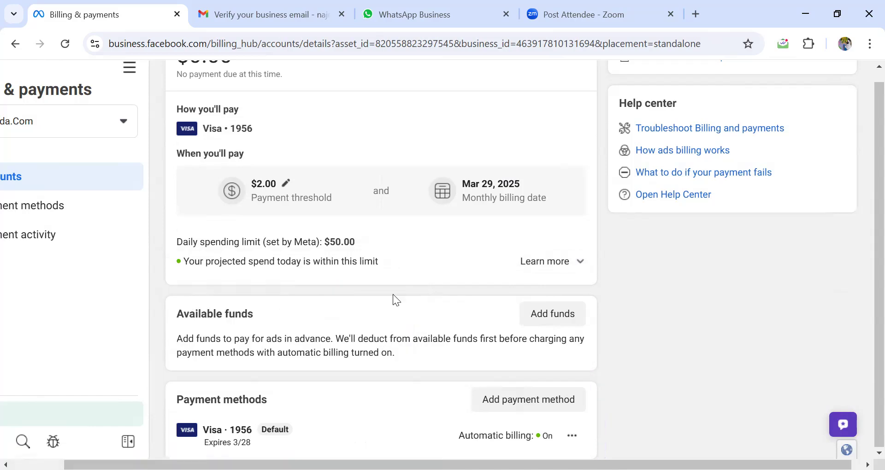
Review the account's payment methods, spending limit, payment activity and business info.
scroll(393, 294, "down", 5)
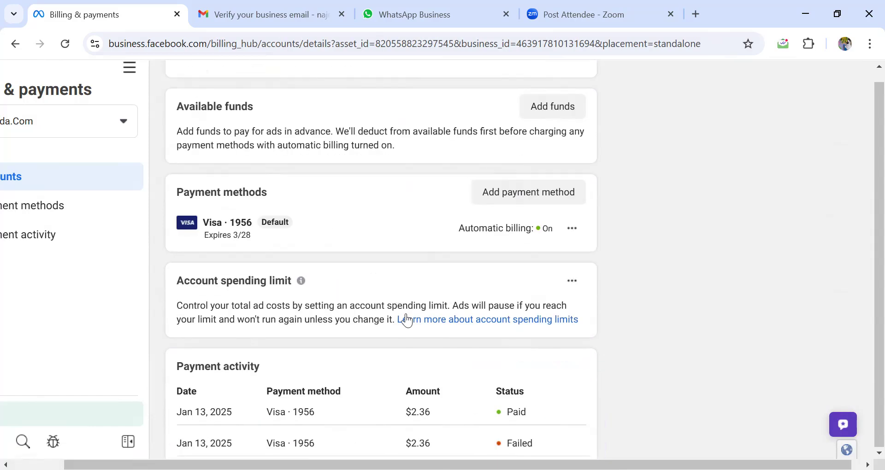
scroll(405, 318, "down", 5)
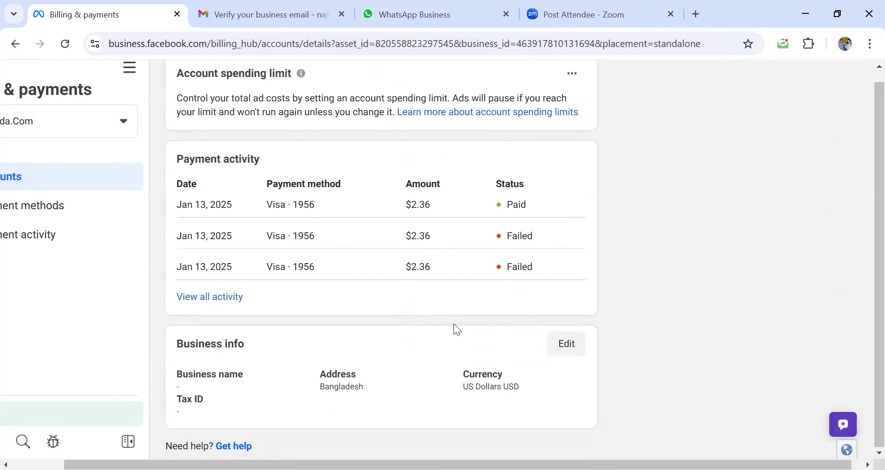
scroll(440, 290, "down", 1)
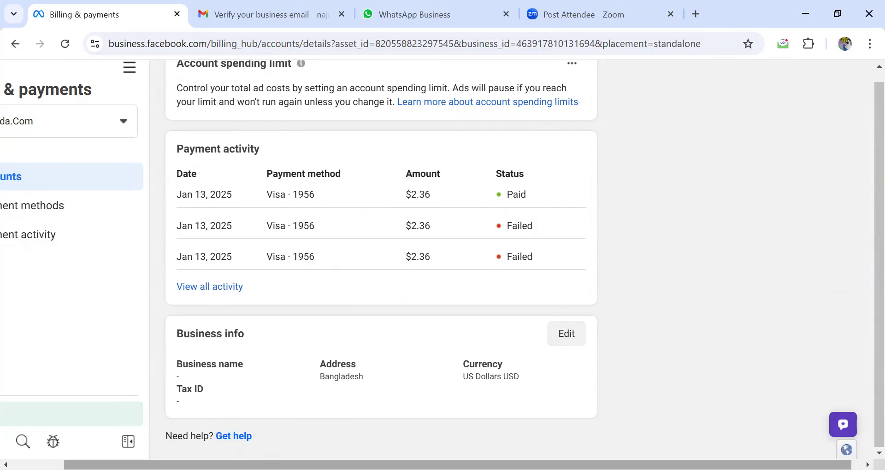
scroll(426, 266, "left", 1)
scroll(426, 265, "left", 3)
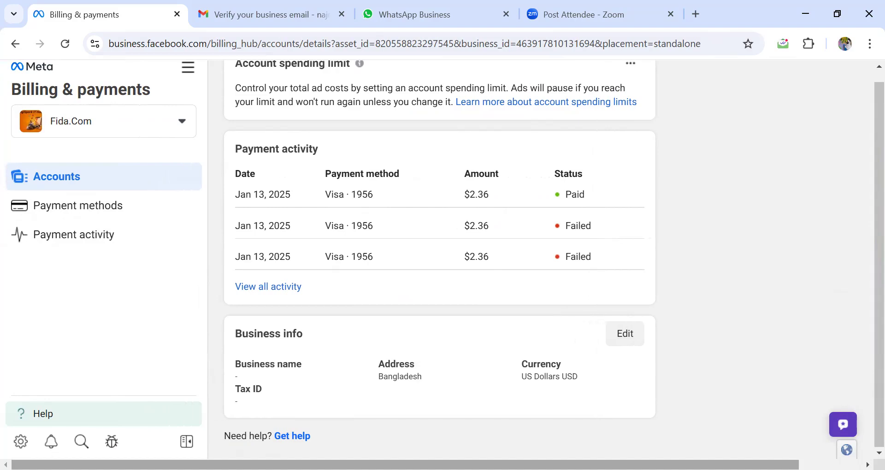
Open a new browser tab and search Google for bin certificate.
left_click(698, 6)
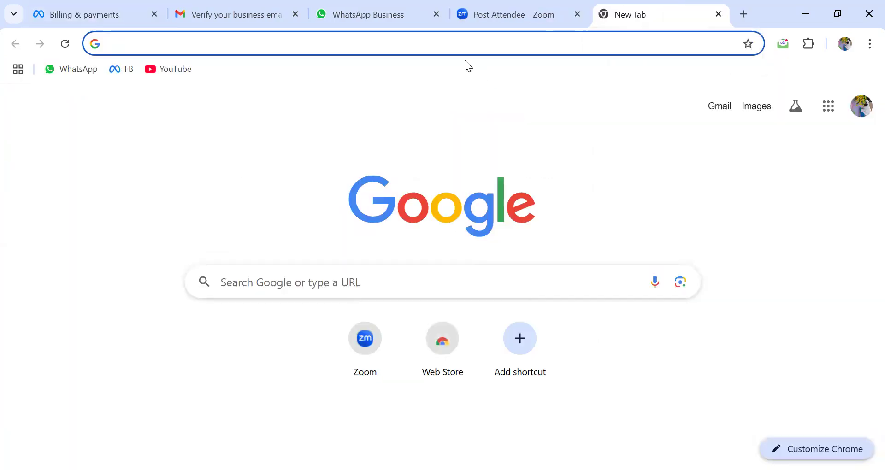
type("b")
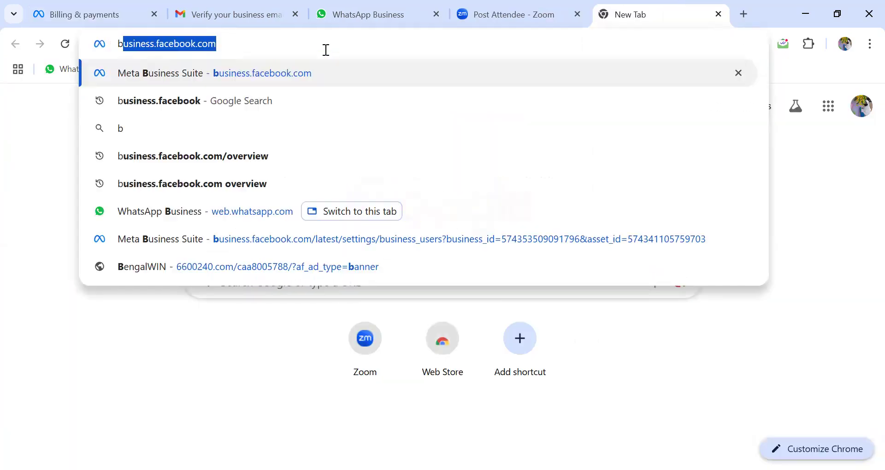
type("in certi")
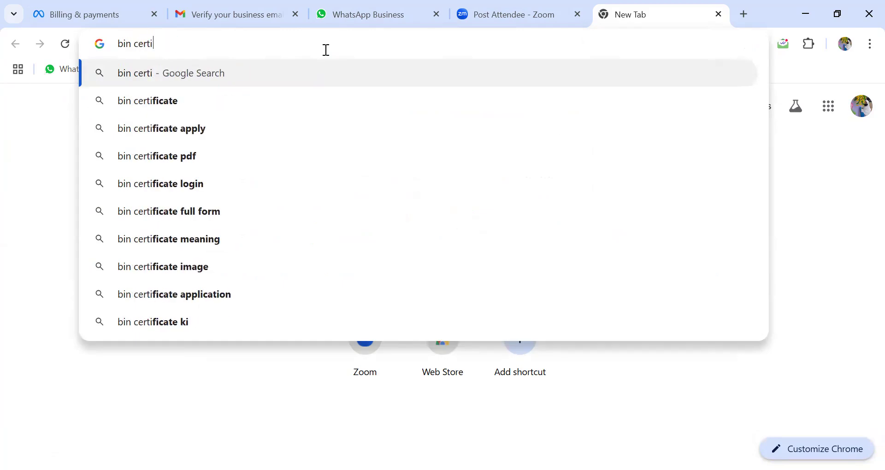
left_click(173, 102)
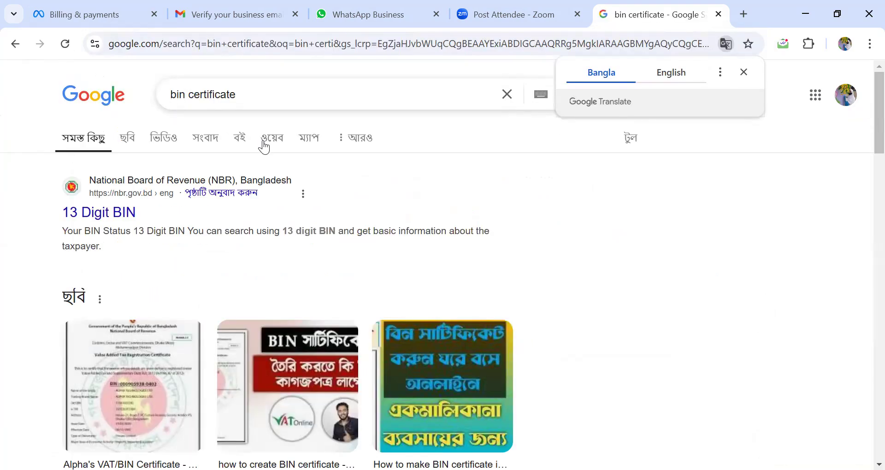
Save the Alpha's VAT/BIN Certificate image from the image results to the Desktop as a JPEG.
scroll(363, 237, "down", 3)
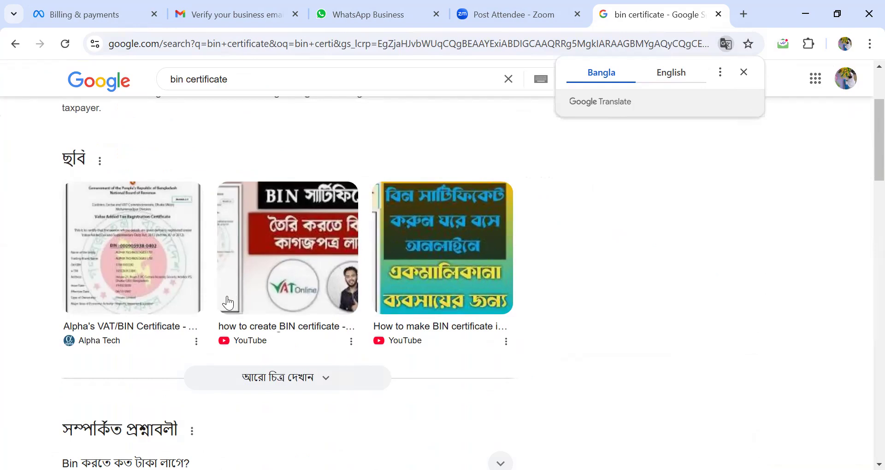
left_click(132, 277)
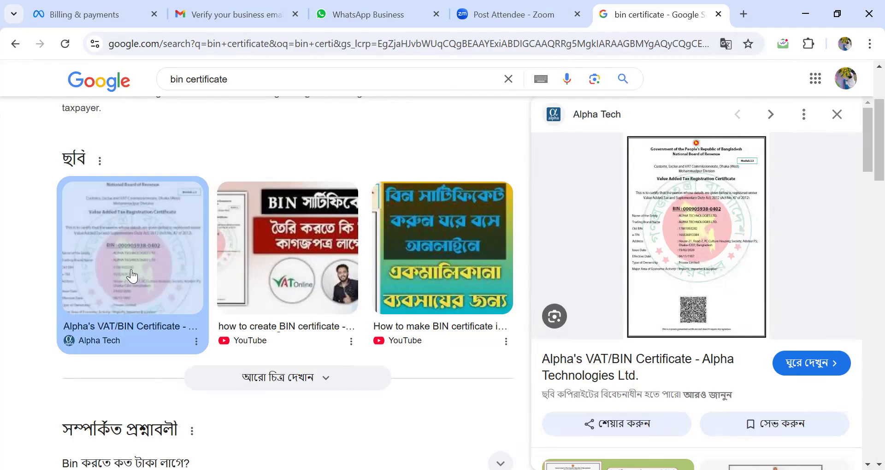
right_click(692, 213)
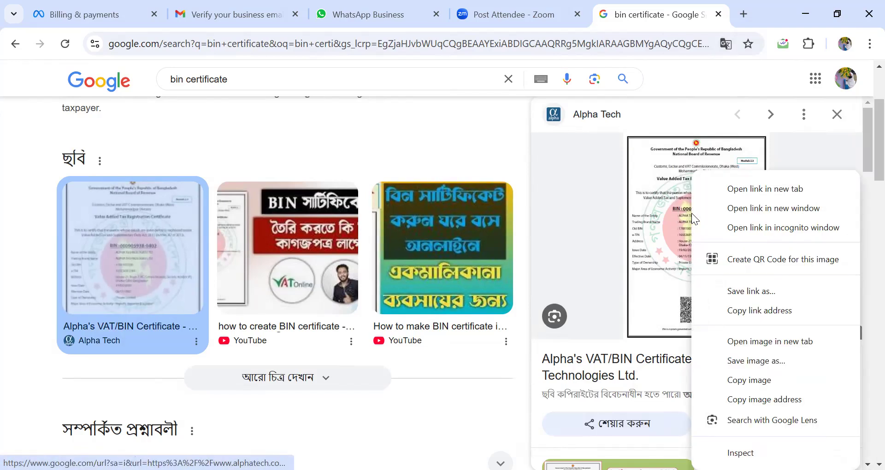
left_click(750, 363)
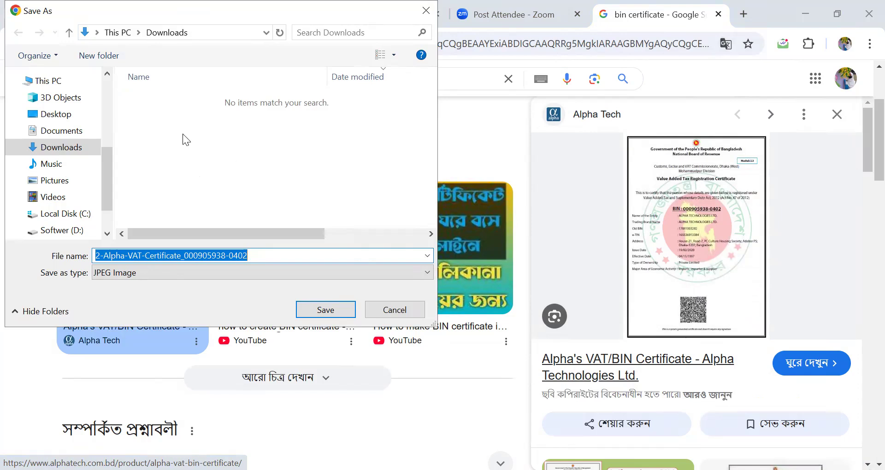
left_click(57, 115)
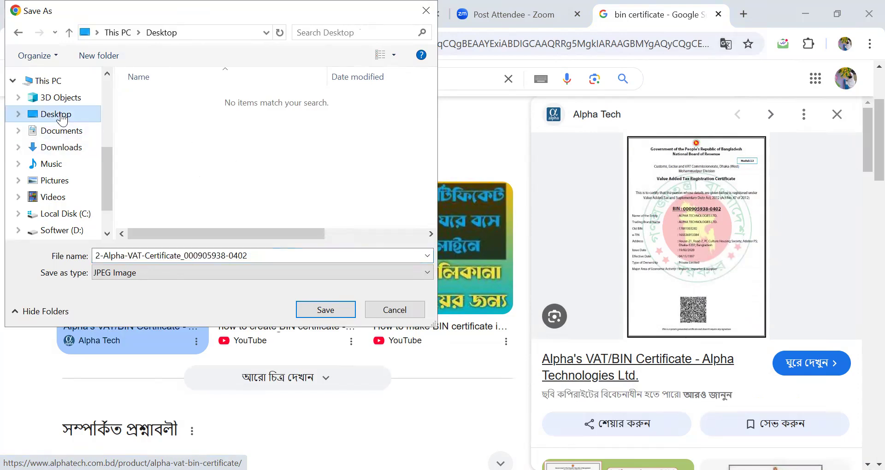
left_click(348, 313)
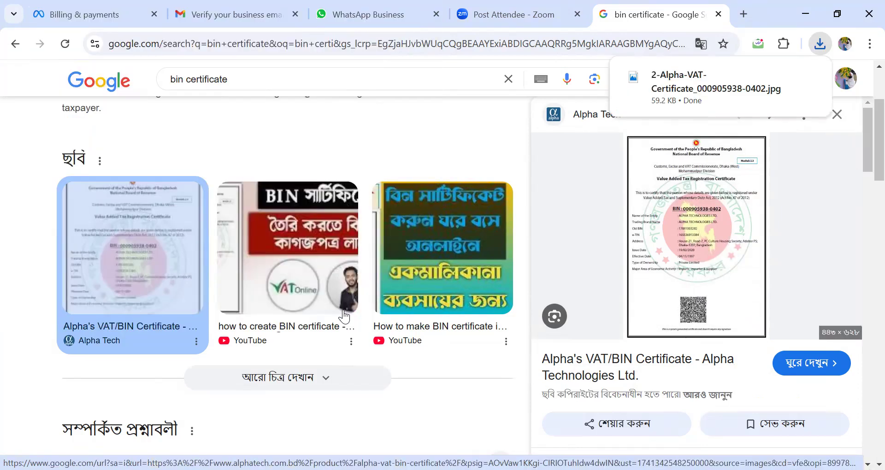